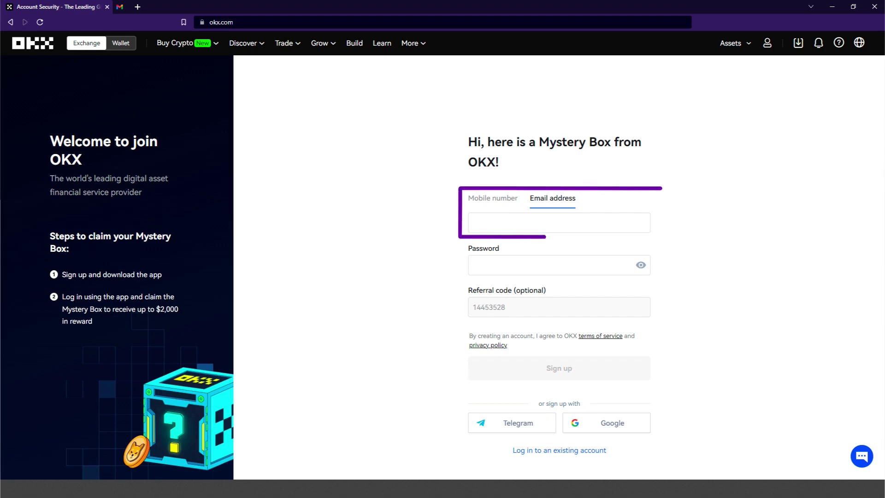
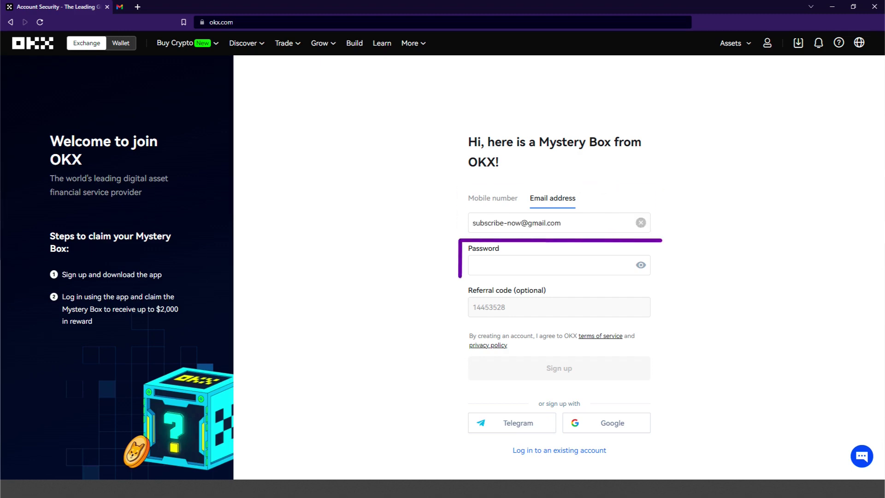
Sign up with an email address and password, then enter the emailed six-digit verification code
{"action": "type", "text": "•••••••••••••"}
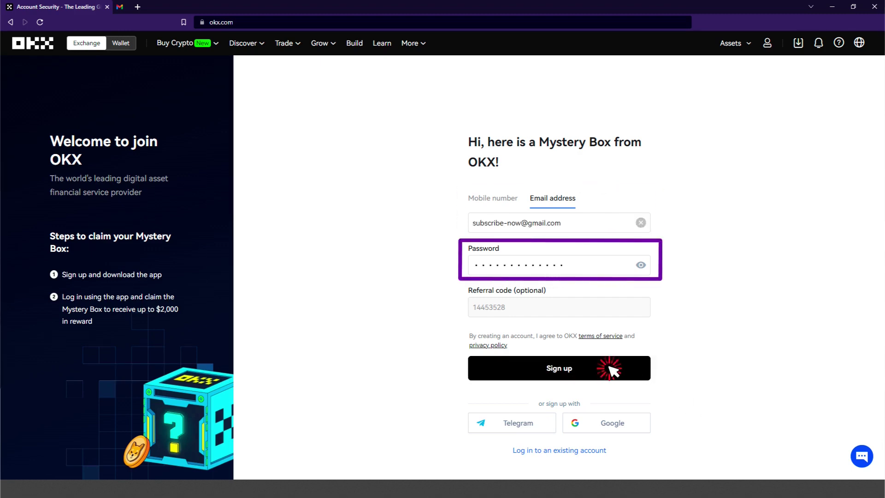
{"action": "left_click", "coordinate": [612, 367]}
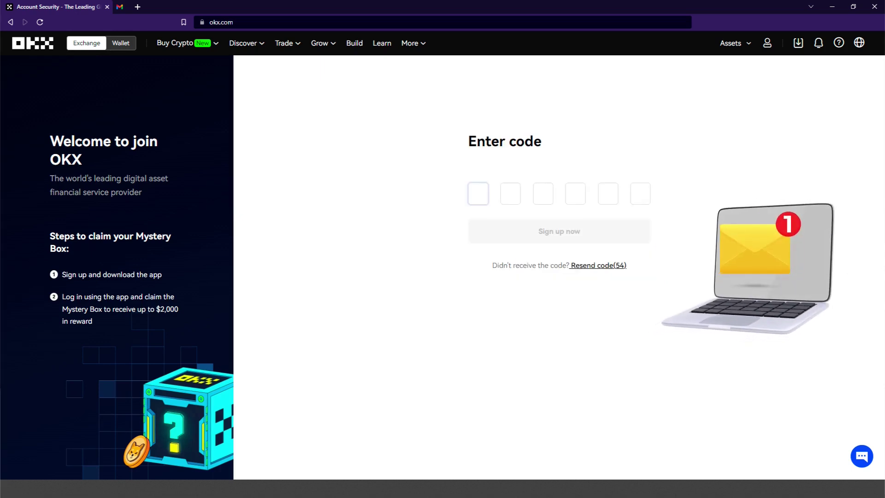
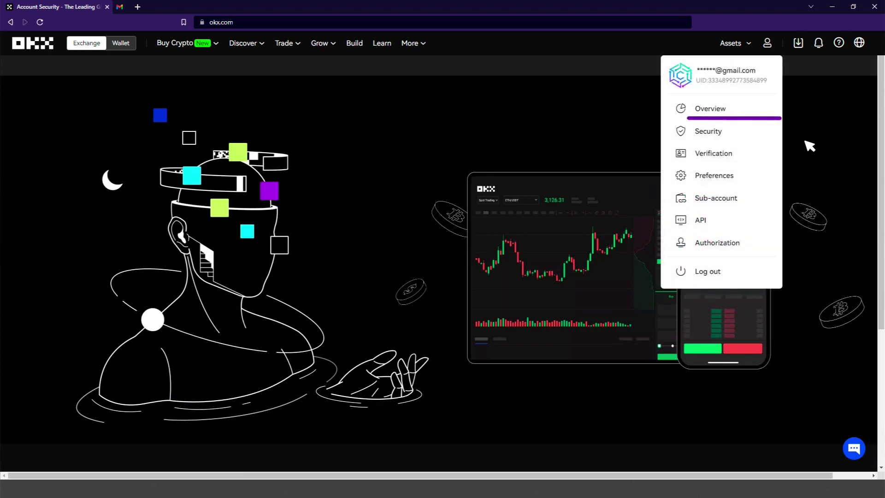
From Security settings, start linking a phone number for mobile verification
{"action": "left_click", "coordinate": [746, 132]}
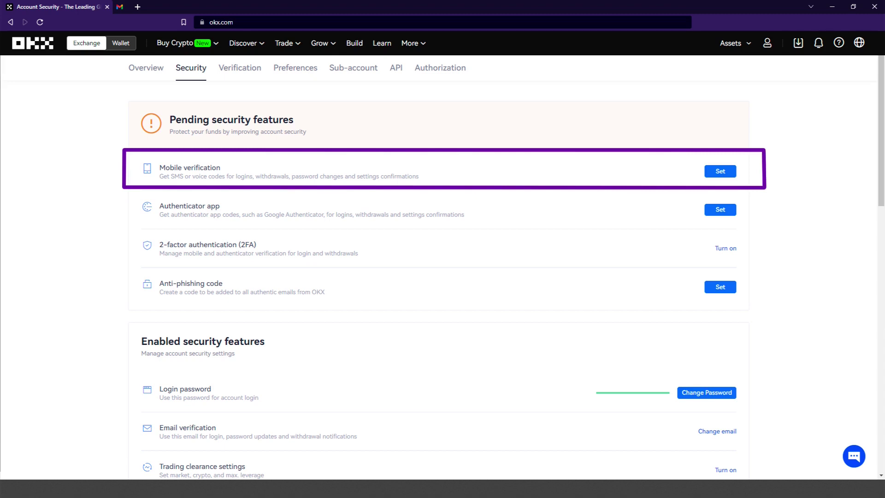
{"action": "left_click", "coordinate": [719, 171]}
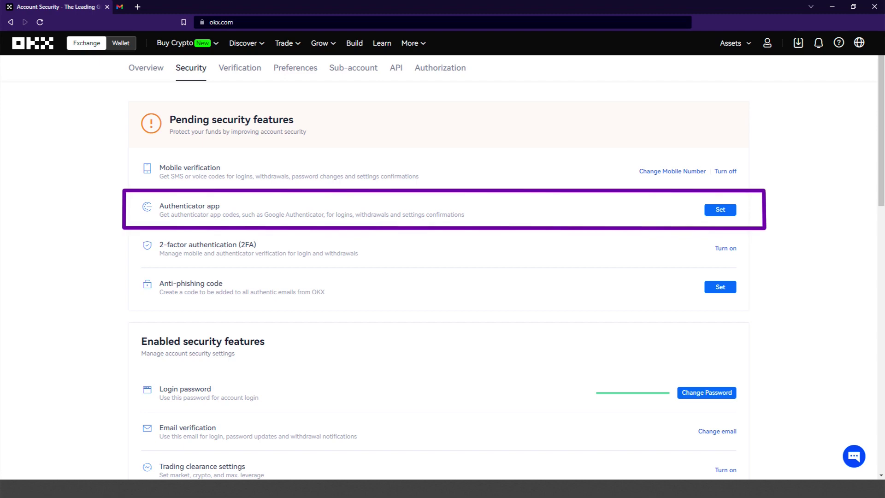
Link an authenticator app, enable 2FA, and confirm a new anti-phishing code
{"action": "left_click", "coordinate": [721, 209]}
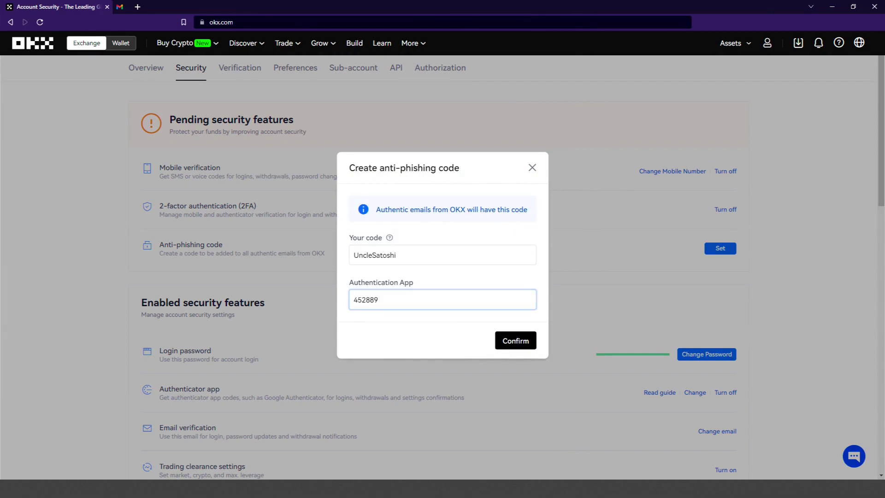
{"action": "left_click", "coordinate": [517, 340]}
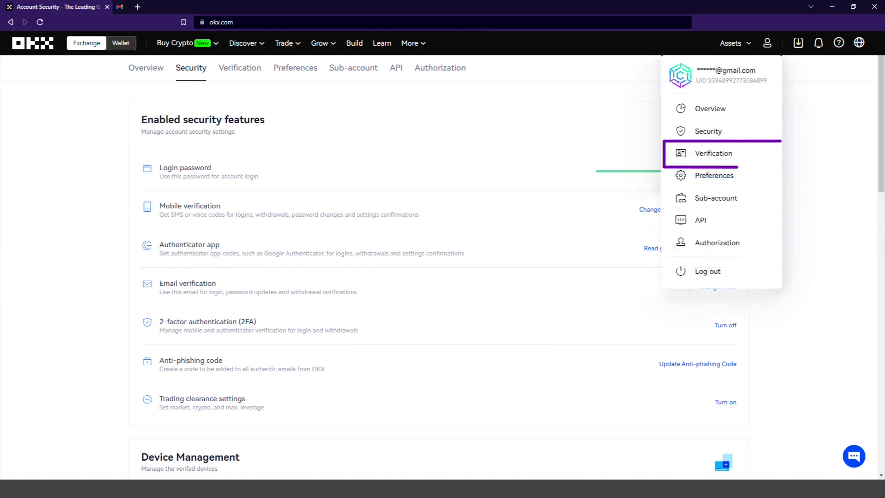
Submit individual identity verification with Government-issued Card as the ID type
{"action": "left_click", "coordinate": [714, 154]}
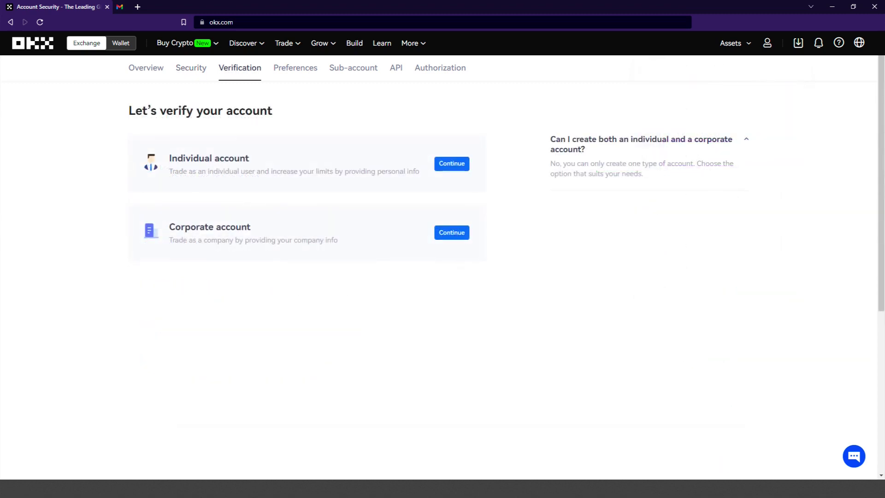
{"action": "left_click", "coordinate": [451, 164]}
{"action": "left_click", "coordinate": [215, 264]}
{"action": "left_click", "coordinate": [178, 289]}
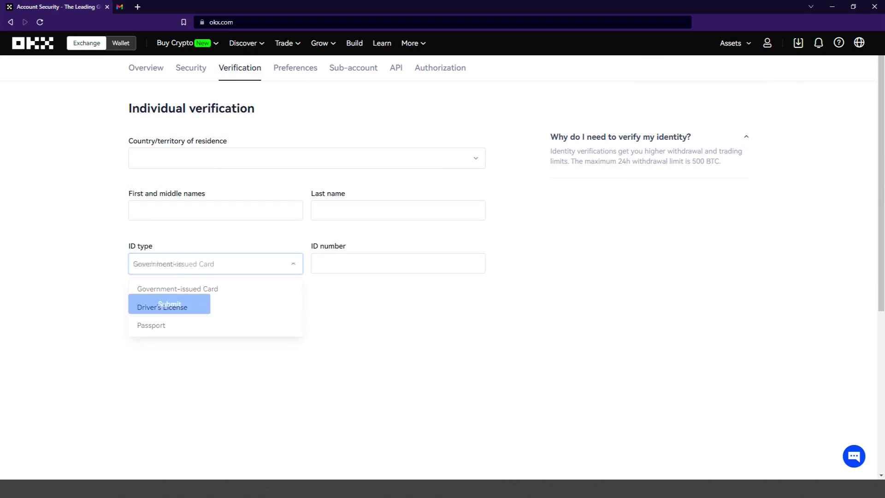
{"action": "left_click", "coordinate": [168, 303]}
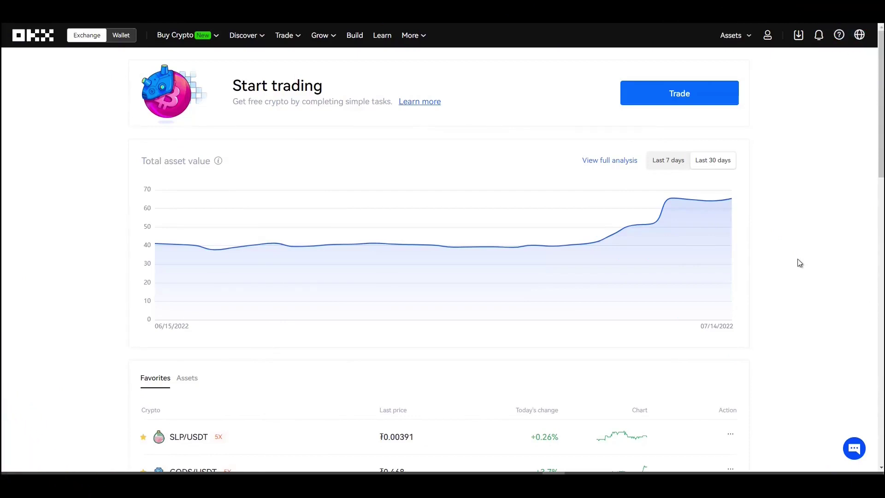
On the crypto deposit page, select USDT on the USDT-OKC network
{"action": "mouse_move", "coordinate": [741, 36]}
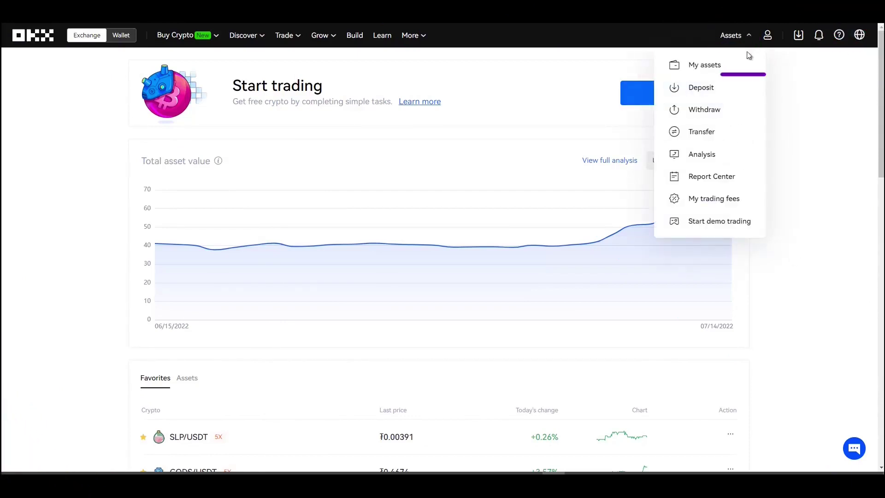
{"action": "left_click", "coordinate": [741, 92]}
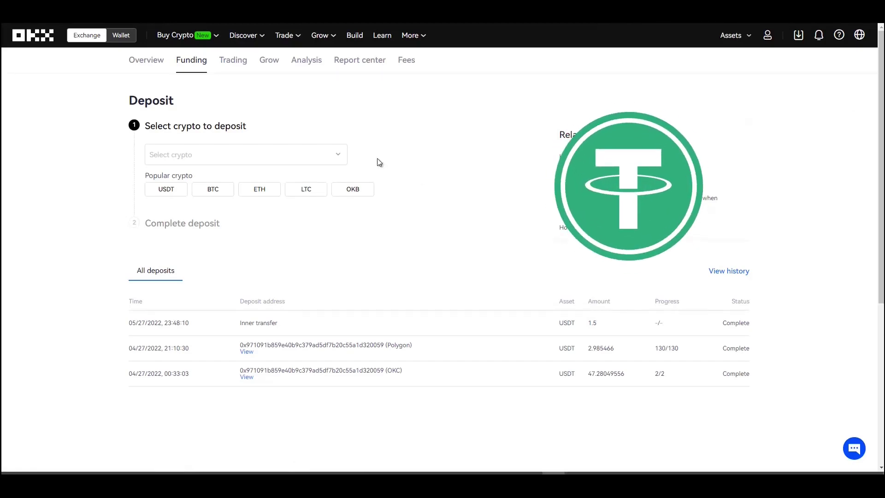
{"action": "left_click", "coordinate": [343, 157]}
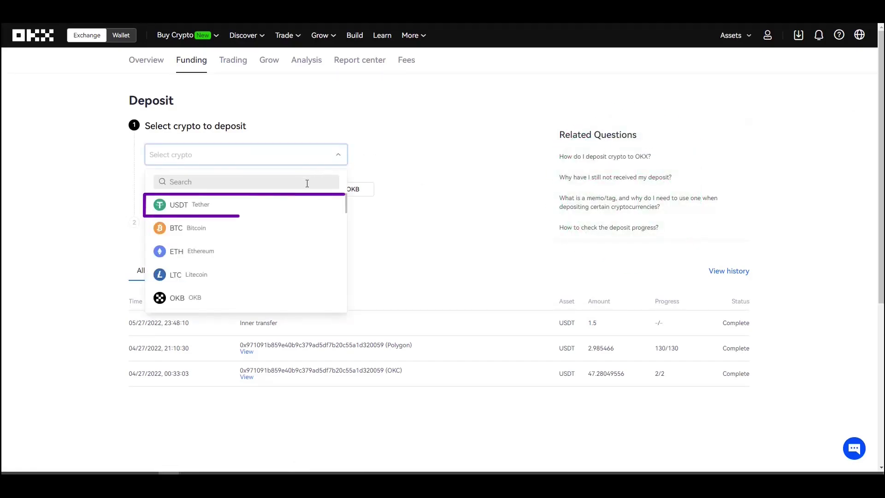
{"action": "left_click", "coordinate": [277, 211]}
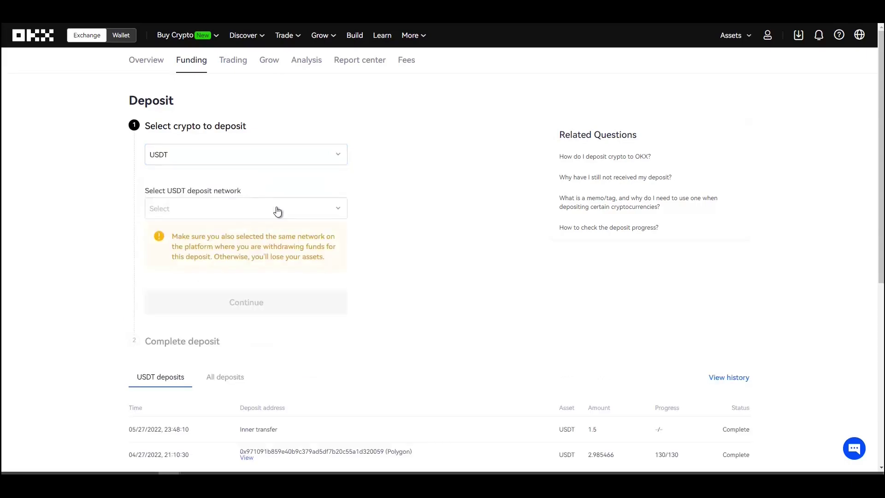
{"action": "left_click", "coordinate": [341, 213]}
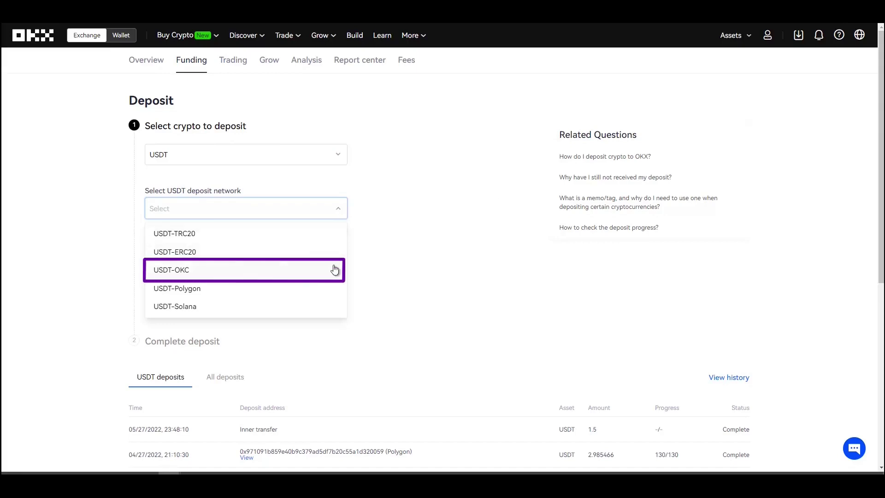
{"action": "left_click", "coordinate": [332, 275]}
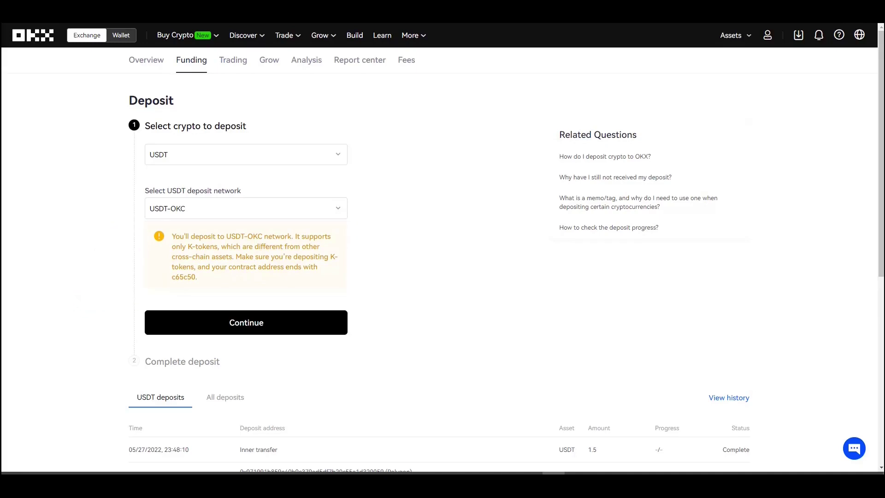
Find the incoming 1.377218 USDT transaction in OKX Wallet and view it on OKLink
{"action": "left_click", "coordinate": [791, 24]}
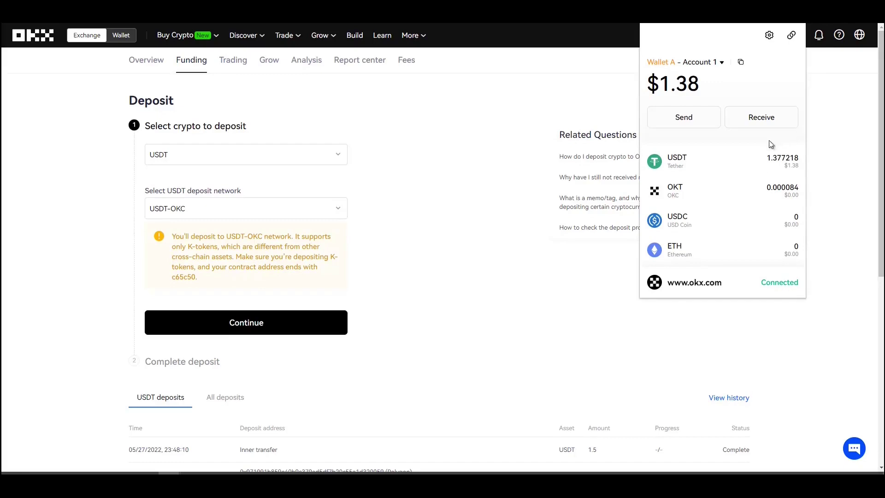
{"action": "left_click", "coordinate": [719, 164]}
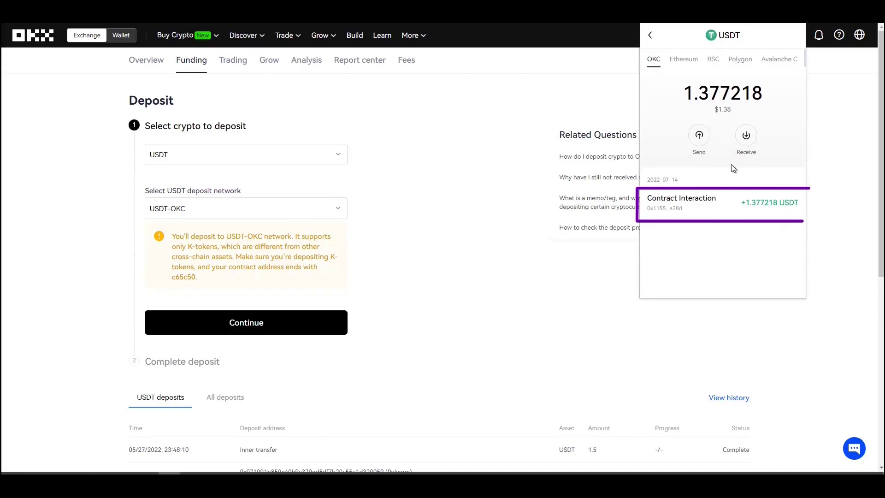
{"action": "left_click", "coordinate": [705, 207]}
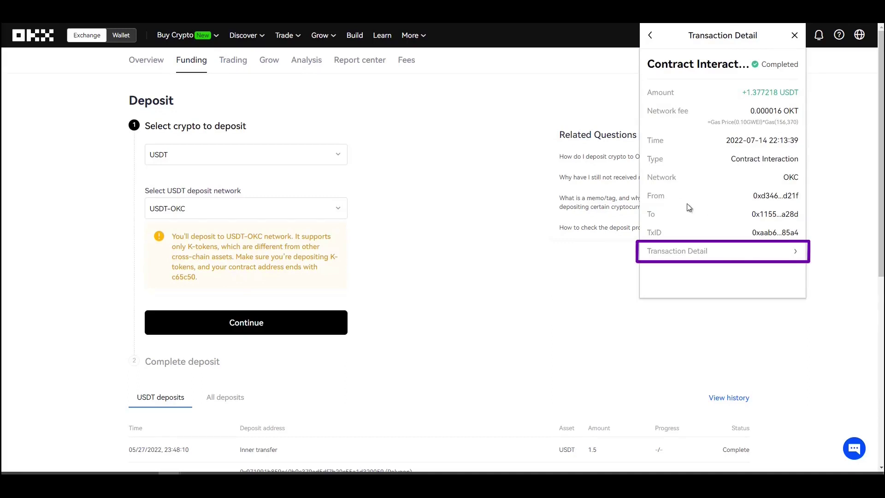
{"action": "left_click", "coordinate": [798, 255]}
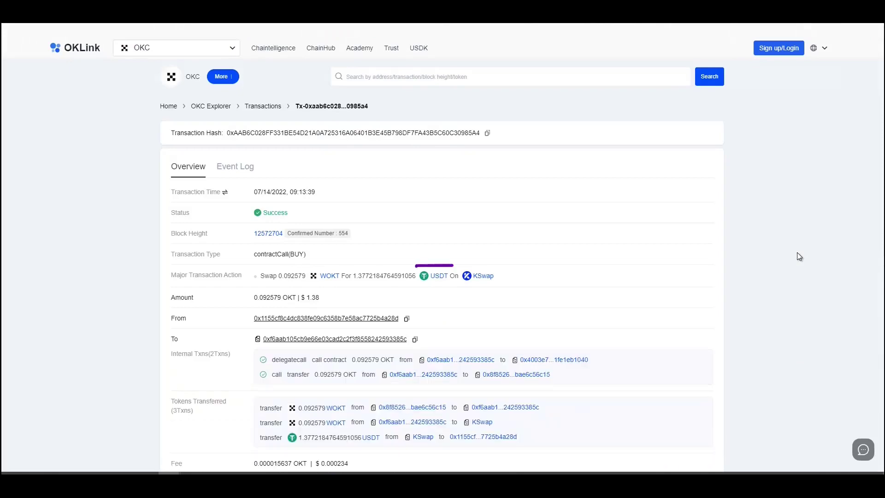
Open the USDT token page from Major Transaction Action to check its contract address
{"action": "left_click", "coordinate": [441, 278]}
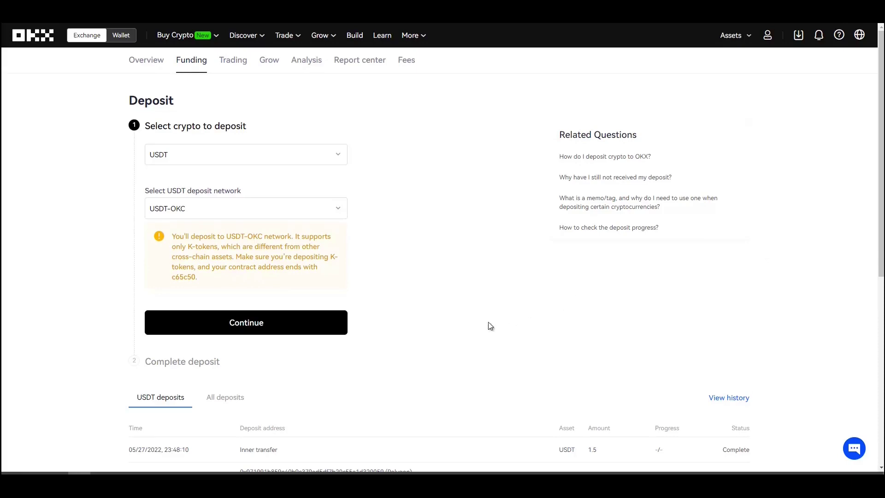
Dismiss the USDT-only warning and copy the USDT-OKC deposit address for the Funding account
{"action": "left_click", "coordinate": [289, 326]}
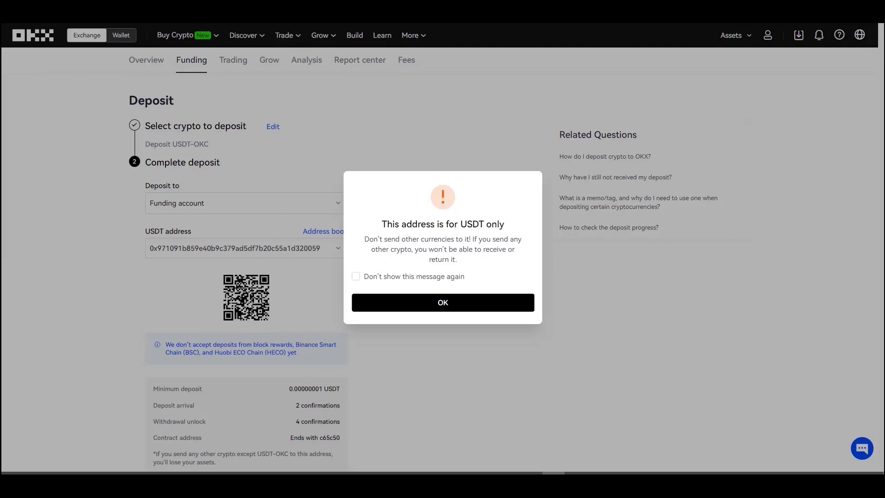
{"action": "left_click", "coordinate": [467, 302]}
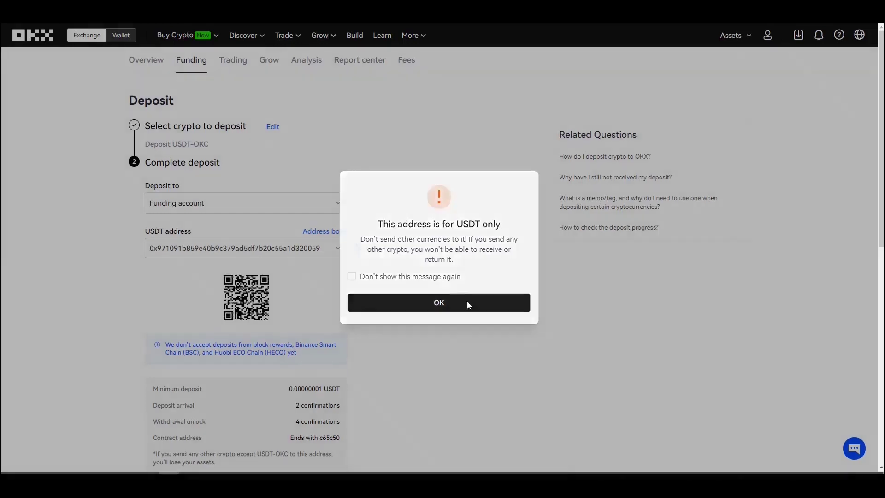
{"action": "left_click", "coordinate": [339, 206]}
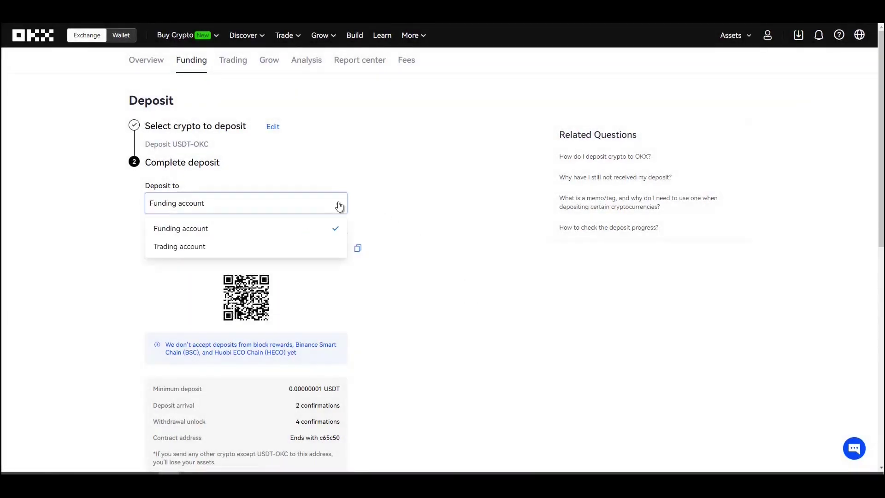
{"action": "left_click", "coordinate": [339, 205]}
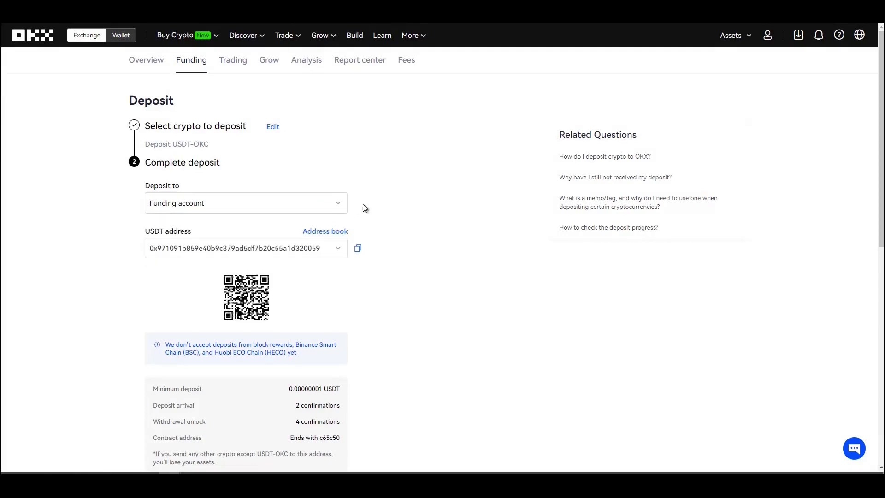
{"action": "left_click", "coordinate": [359, 250]}
Send the full 1.377218 USDT from OKX Wallet to the pasted OKX deposit address
{"action": "left_click", "coordinate": [817, 23]}
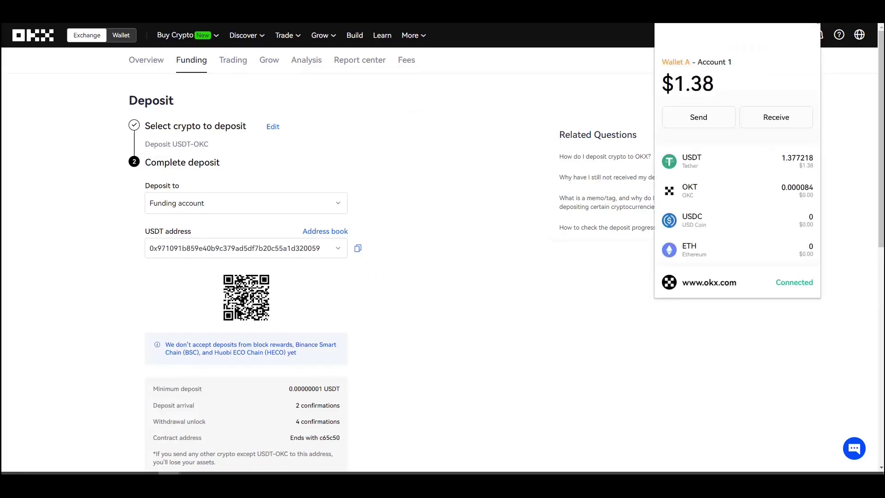
{"action": "left_click", "coordinate": [736, 169]}
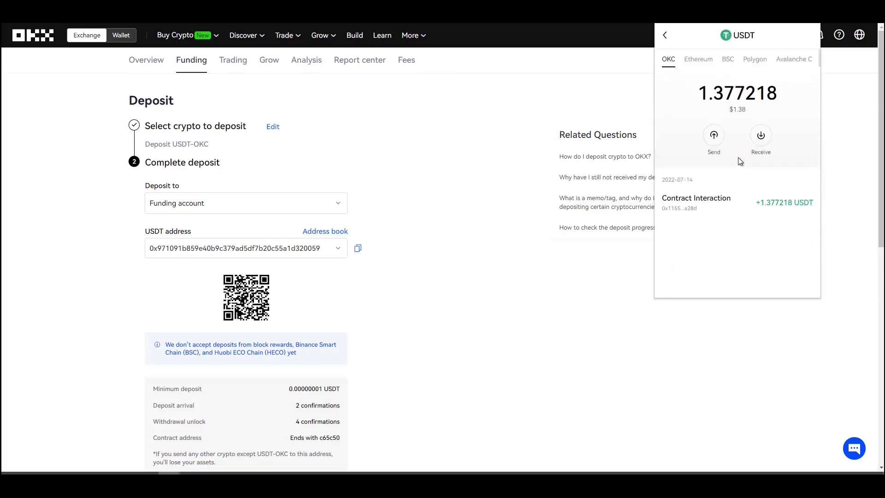
{"action": "left_click", "coordinate": [715, 137]}
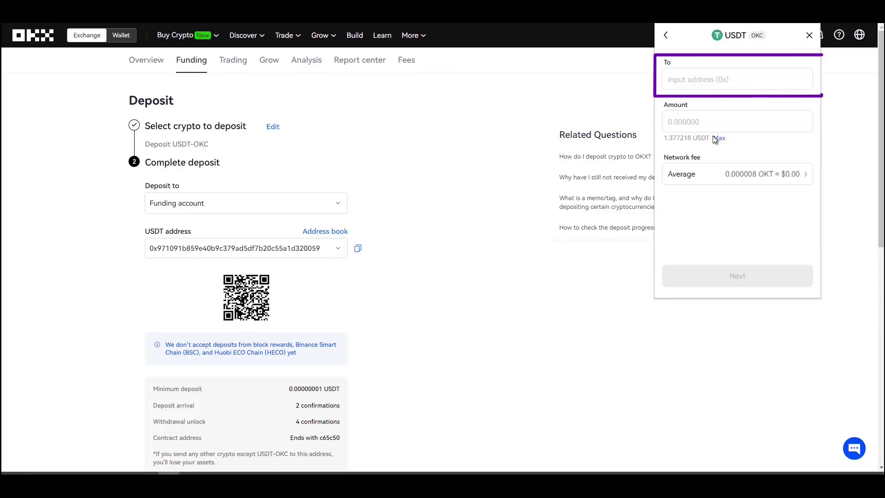
{"action": "left_click", "coordinate": [695, 85]}
{"action": "key", "text": "ctrl+v"}
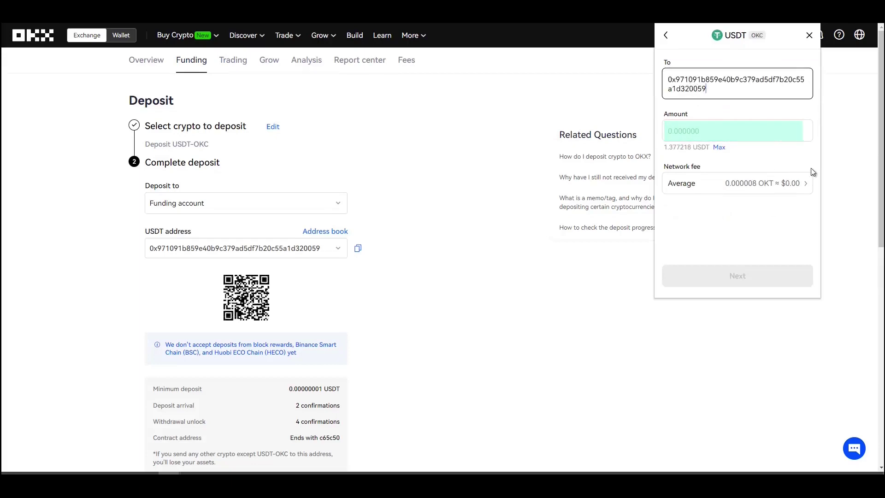
{"action": "left_click", "coordinate": [719, 148]}
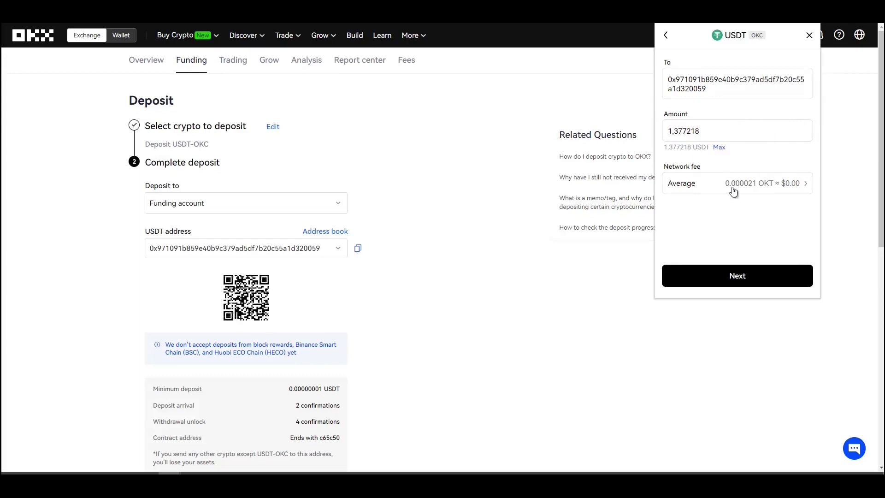
{"action": "left_click", "coordinate": [779, 278]}
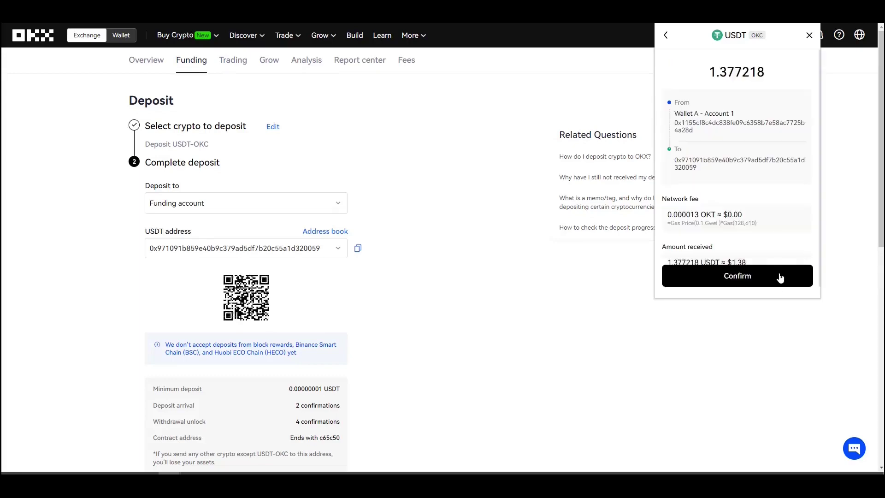
{"action": "left_click", "coordinate": [781, 278]}
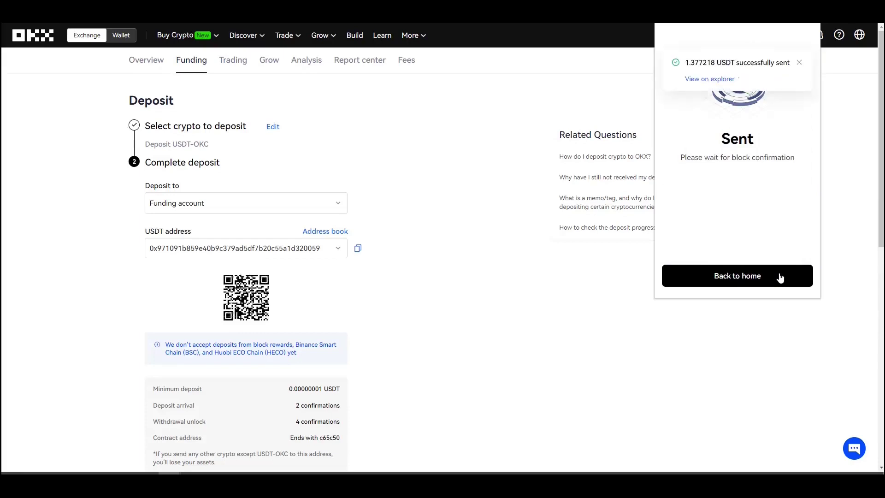
{"action": "left_click", "coordinate": [780, 276]}
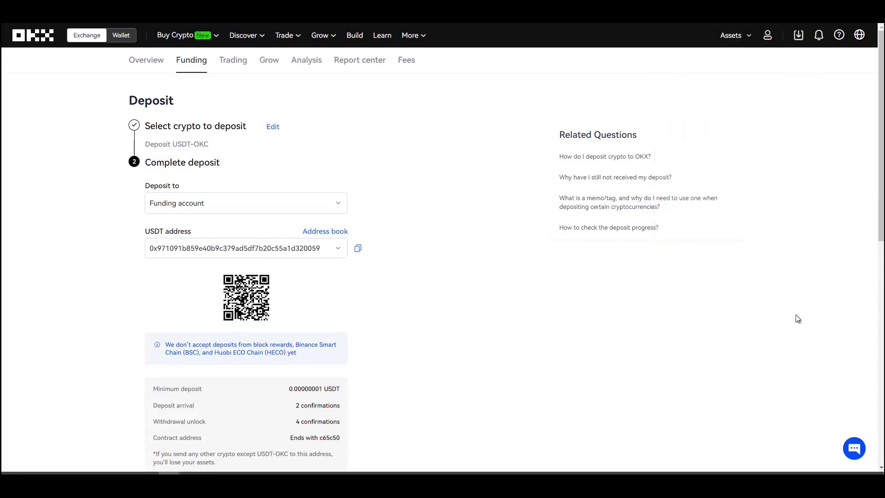
Check the 1.3772 USDT deposit in the deposits table, then show the Funding account's actions
{"action": "left_click_drag", "start_coordinate": [879, 205], "coordinate": [879, 328]}
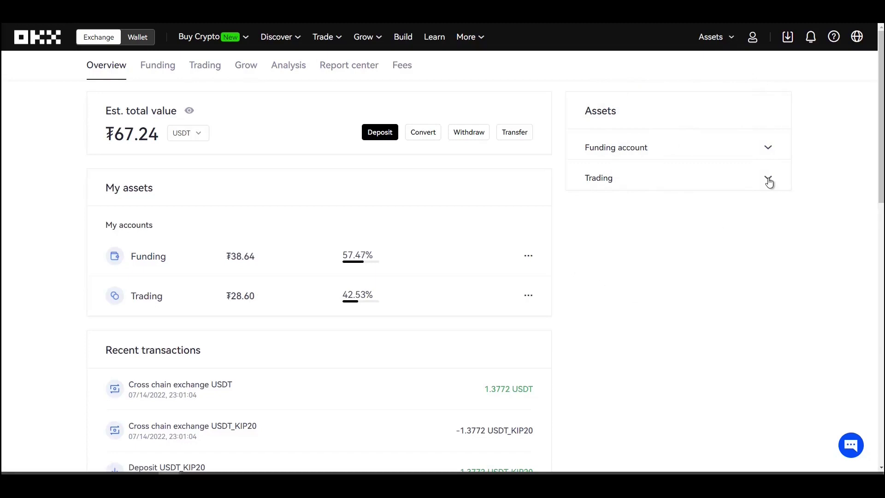
{"action": "left_click", "coordinate": [528, 257]}
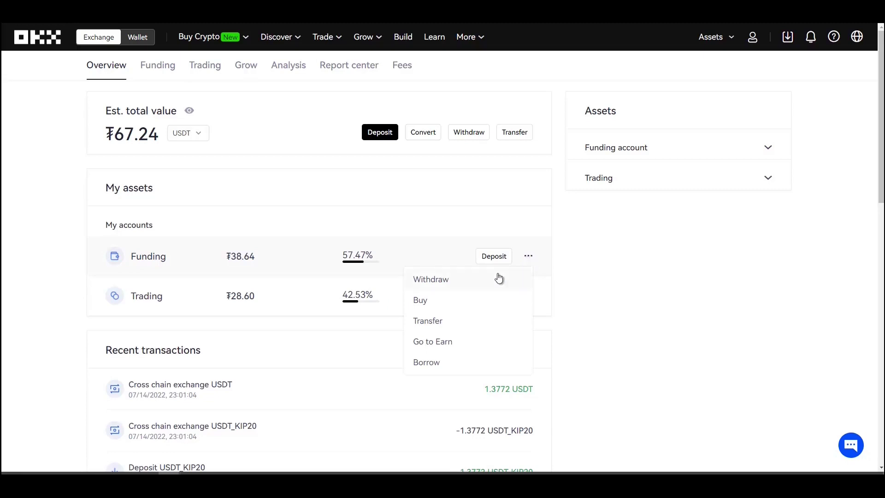
Transfer 1.37 USDT from the Funding account into the Trading account
{"action": "left_click", "coordinate": [469, 324]}
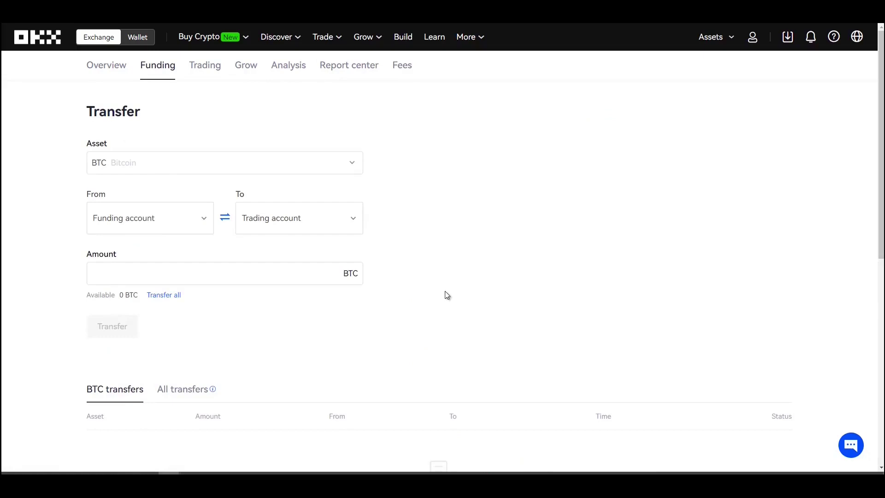
{"action": "left_click", "coordinate": [354, 167]}
{"action": "left_click", "coordinate": [236, 216]}
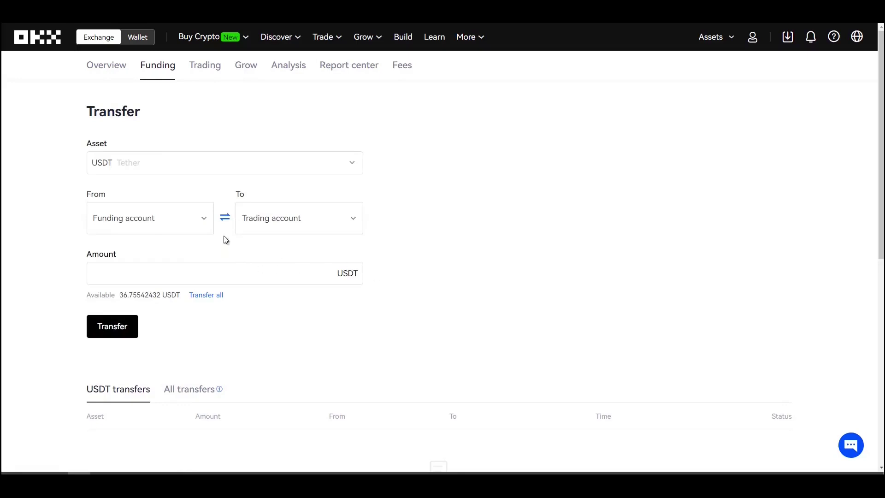
{"action": "left_click", "coordinate": [225, 219]}
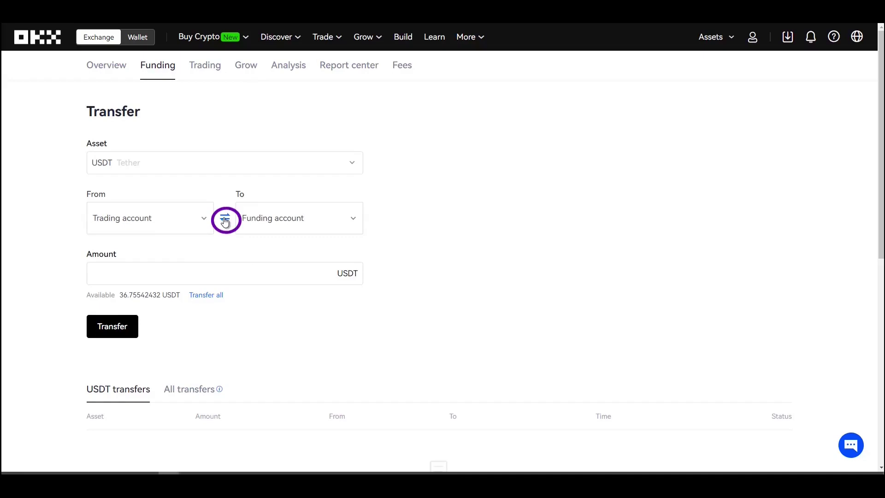
{"action": "left_click", "coordinate": [224, 220]}
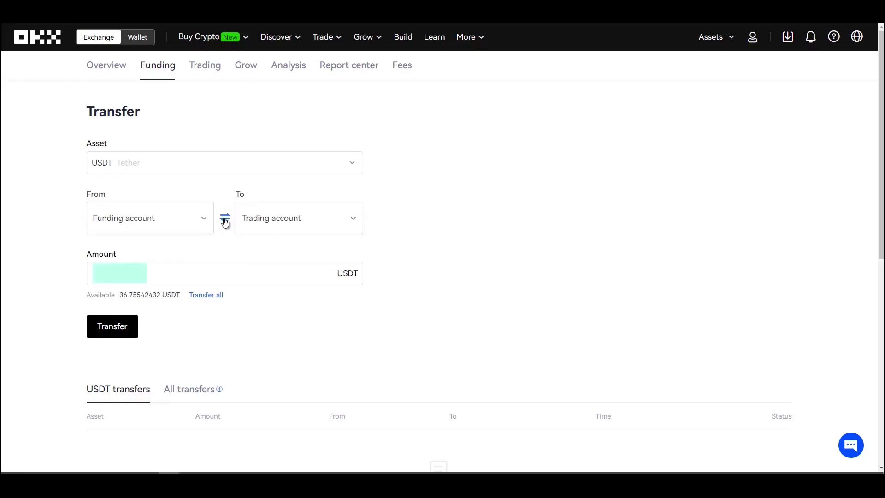
{"action": "left_click", "coordinate": [117, 275]}
{"action": "type", "text": "1.37"}
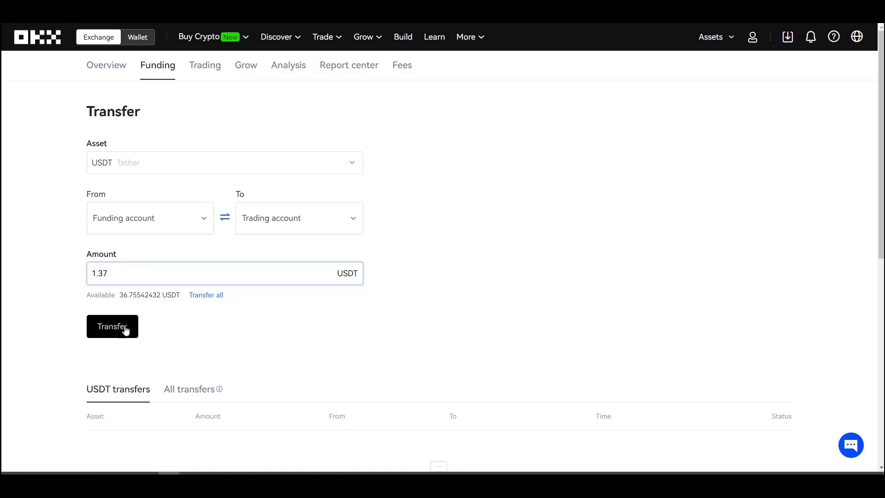
{"action": "left_click", "coordinate": [122, 330]}
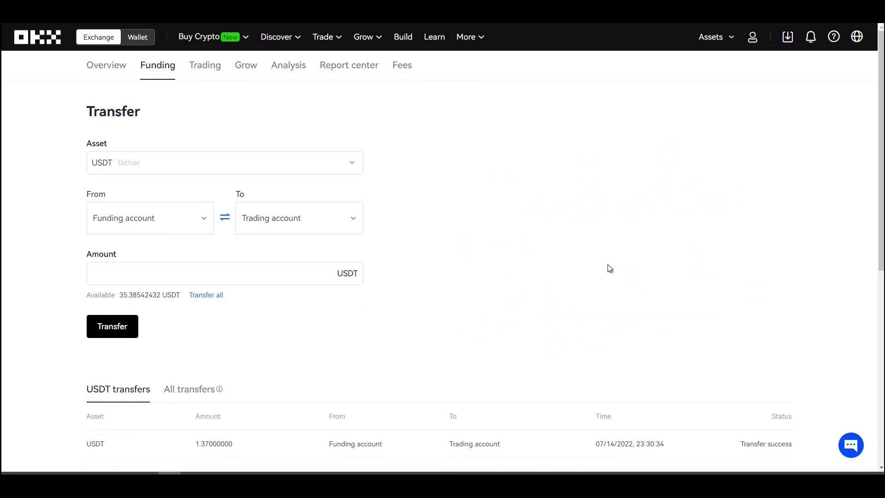
Go to BTC/USDT basic trading and check the account modes in its trading settings, leaving Single currency margin
{"action": "mouse_move", "coordinate": [337, 39]}
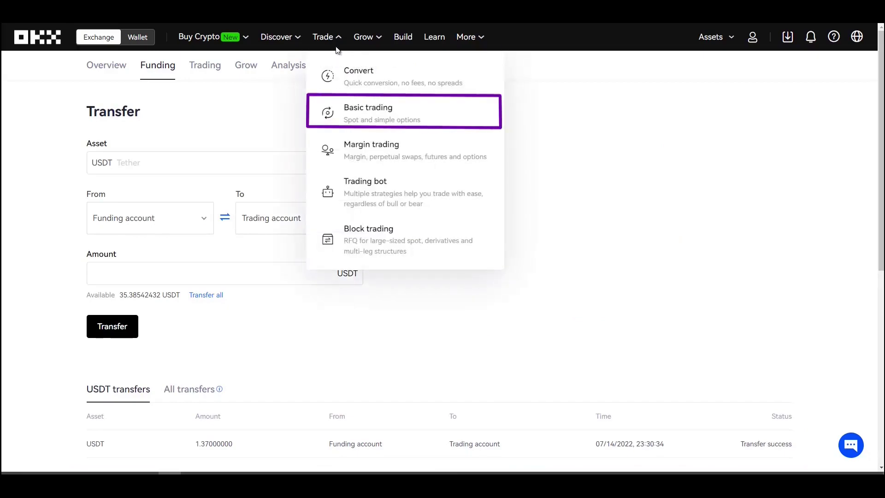
{"action": "left_click", "coordinate": [458, 116]}
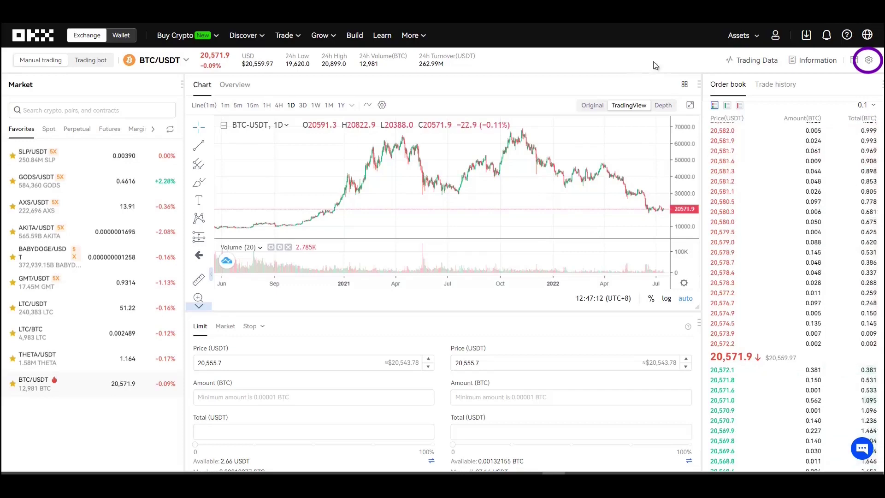
{"action": "left_click", "coordinate": [869, 62]}
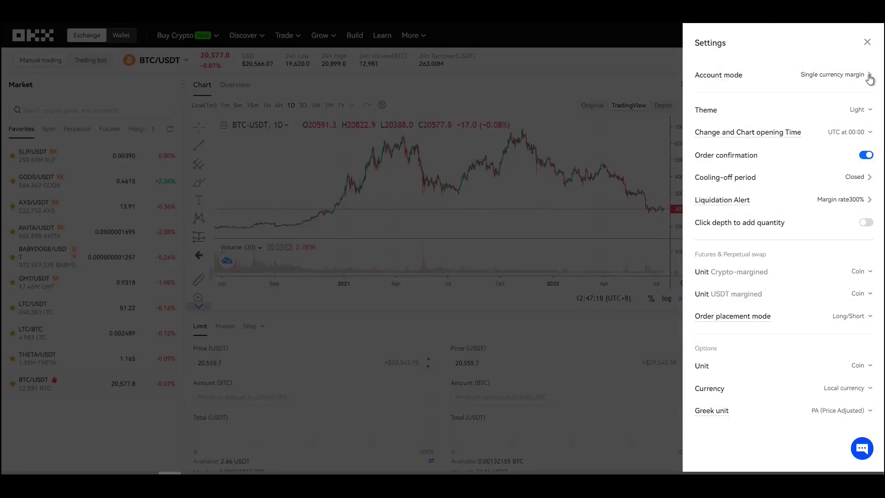
{"action": "left_click", "coordinate": [870, 77]}
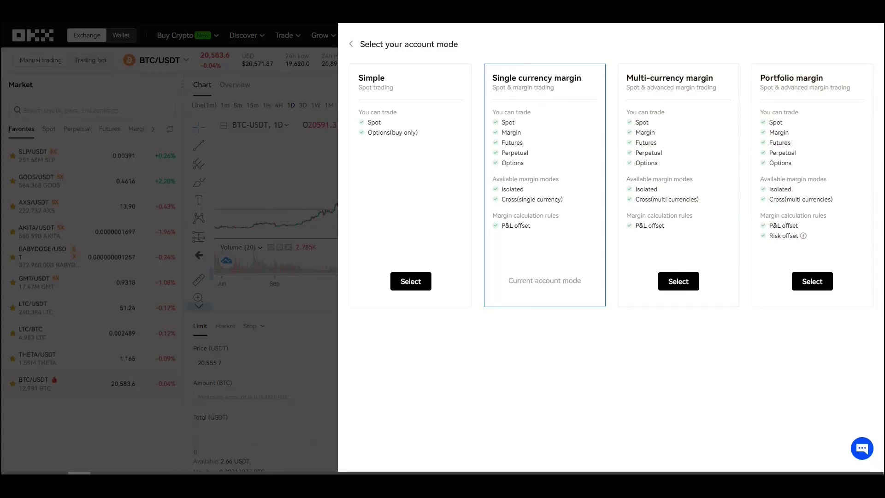
{"action": "left_click", "coordinate": [352, 45]}
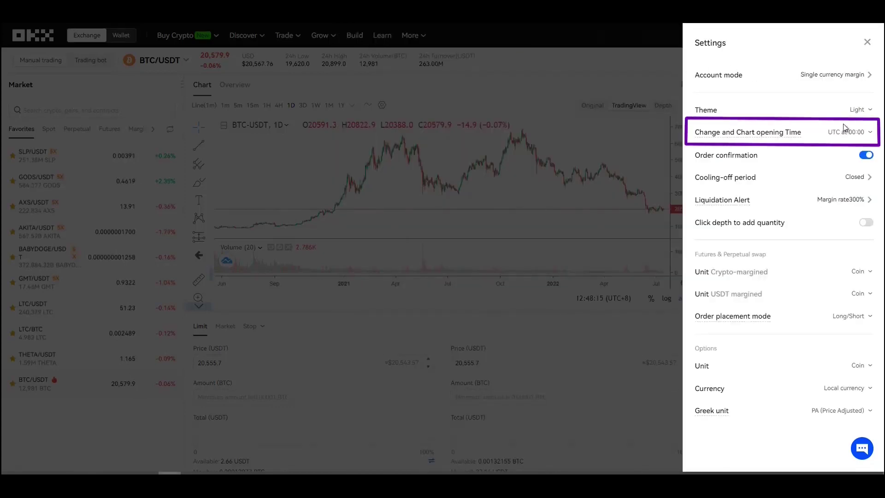
Leave the chart opening time at UTC 00:00 and view the Cooling-off period dialog
{"action": "left_click", "coordinate": [871, 135]}
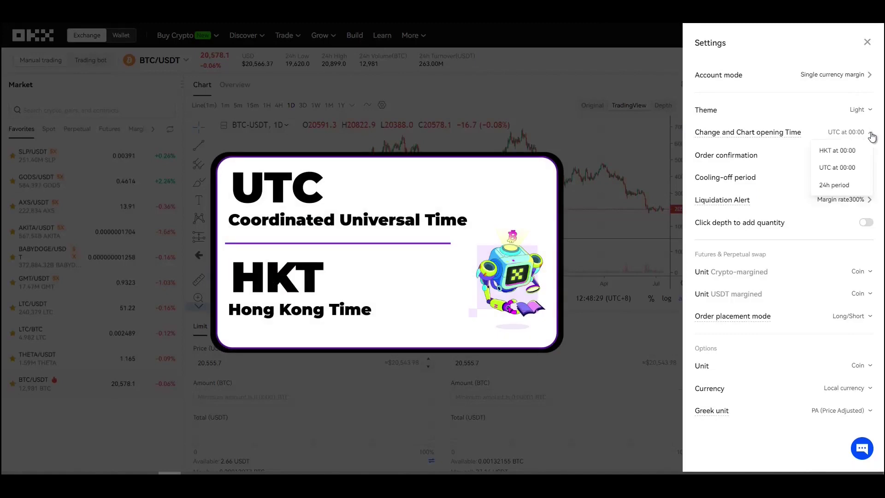
{"action": "left_click", "coordinate": [872, 136]}
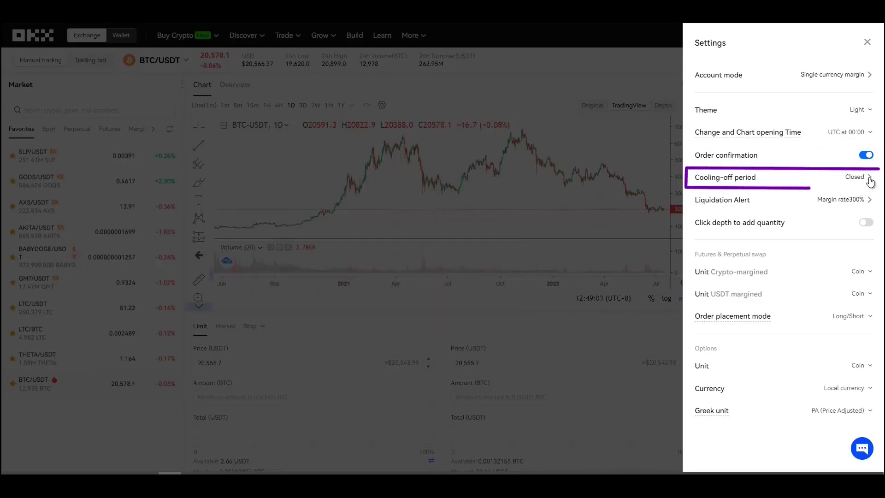
{"action": "left_click", "coordinate": [870, 178]}
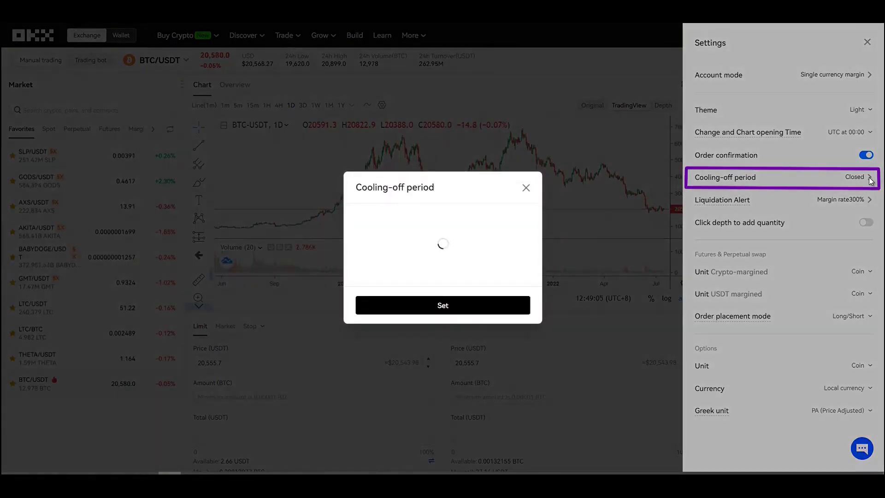
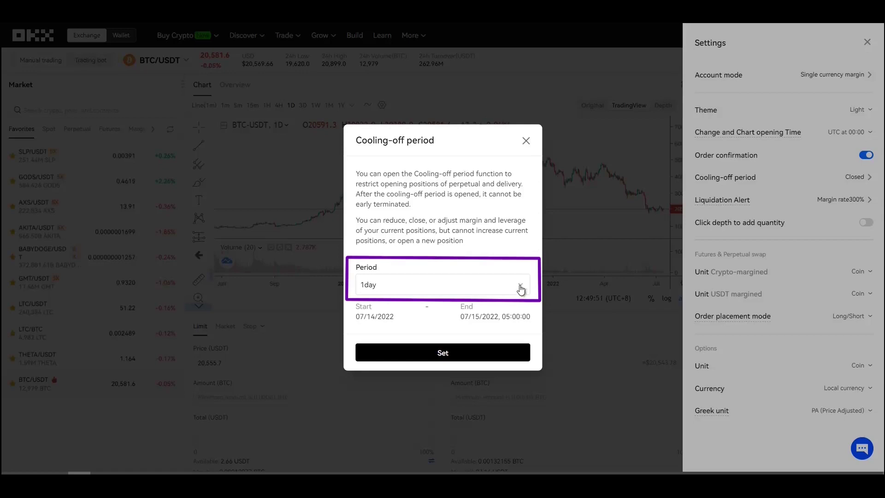
Leave the cooling-off period Closed, its period left at 1day, and close the Settings panel
{"action": "left_click", "coordinate": [521, 289]}
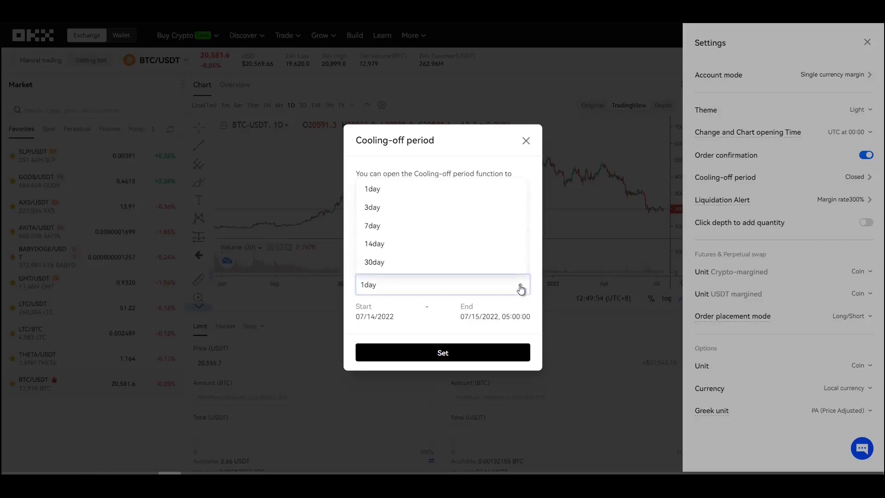
{"action": "left_click", "coordinate": [522, 289]}
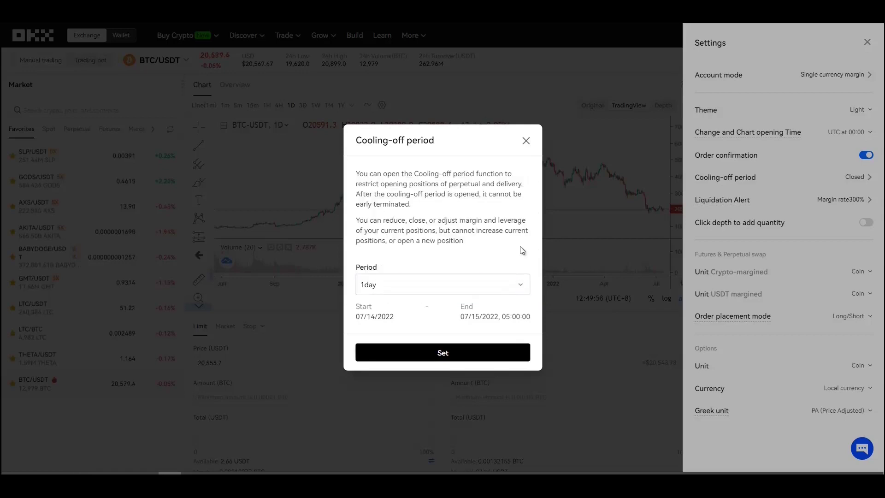
{"action": "left_click", "coordinate": [526, 141]}
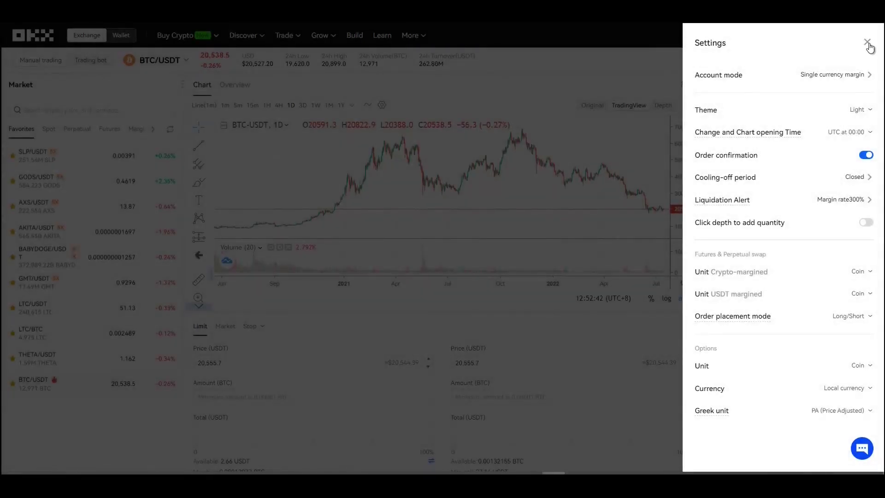
{"action": "left_click", "coordinate": [867, 43]}
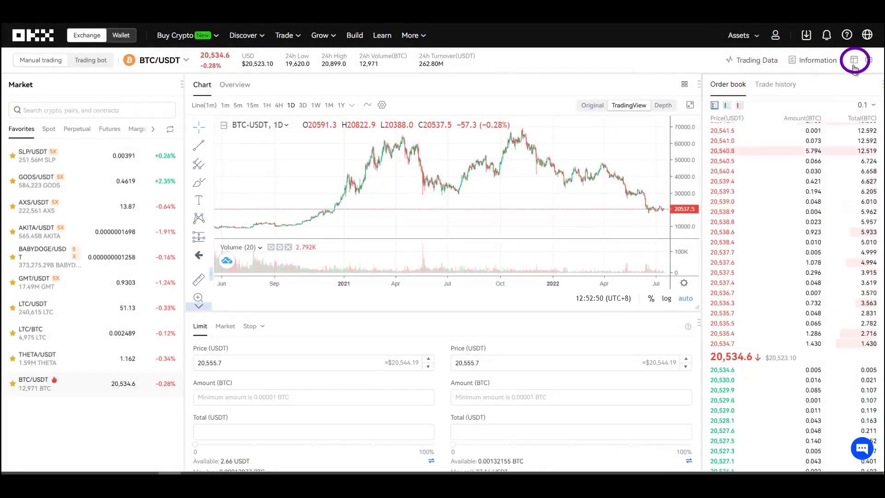
Switch the trading page layout to Pro, then to Options
{"action": "left_click", "coordinate": [854, 60]}
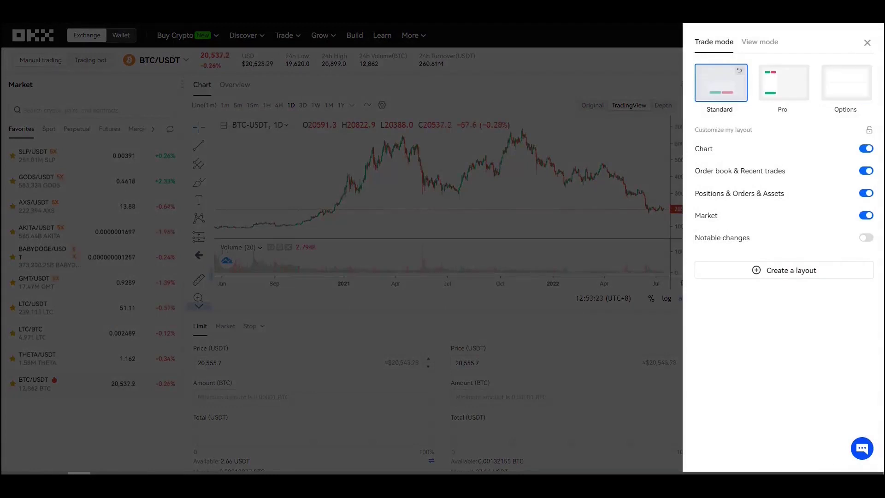
{"action": "left_click", "coordinate": [780, 89]}
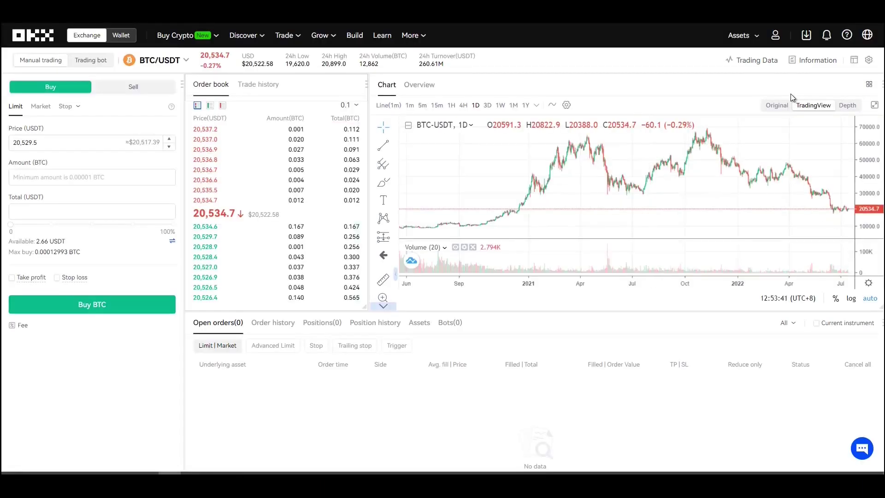
{"action": "left_click", "coordinate": [855, 62]}
{"action": "left_click", "coordinate": [854, 79]}
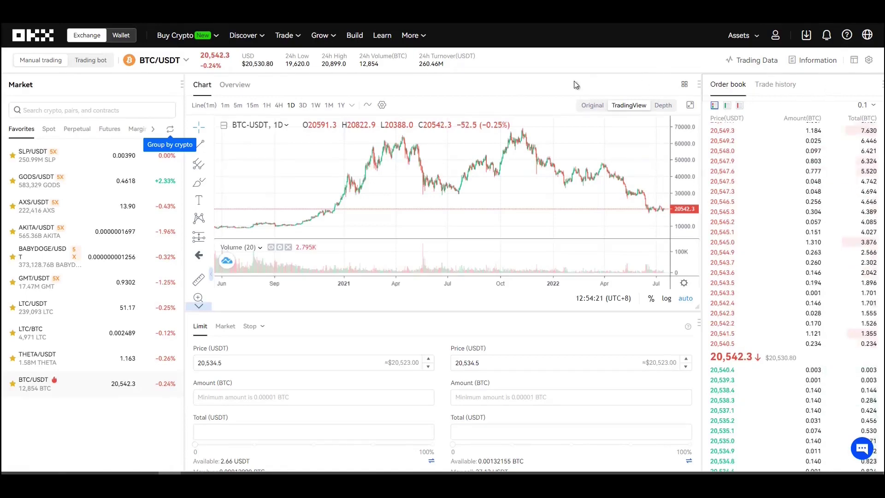
Drag the Market list, order book, chart and trade panels into new positions
{"action": "left_click_drag", "start_coordinate": [182, 85], "coordinate": [761, 153]}
{"action": "left_click_drag", "start_coordinate": [794, 84], "coordinate": [139, 138]}
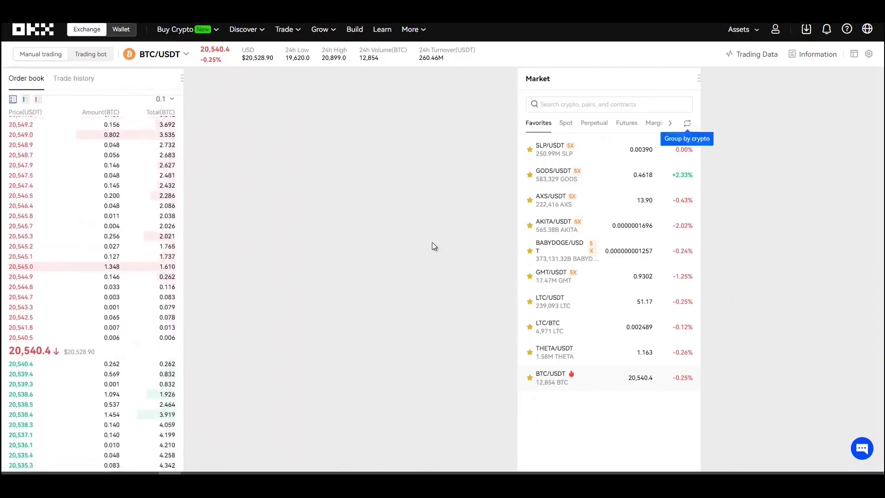
{"action": "scroll", "coordinate": [433, 242], "scroll_direction": "down", "scroll_amount": 5}
{"action": "left_click_drag", "start_coordinate": [699, 193], "coordinate": [867, 32]}
{"action": "left_click_drag", "start_coordinate": [676, 248], "coordinate": [353, 36]}
{"action": "scroll", "coordinate": [511, 289], "scroll_direction": "down", "scroll_amount": 5}
{"action": "left_click_drag", "start_coordinate": [700, 337], "coordinate": [870, 64]}
{"action": "scroll", "coordinate": [708, 376], "scroll_direction": "up", "scroll_amount": 5}
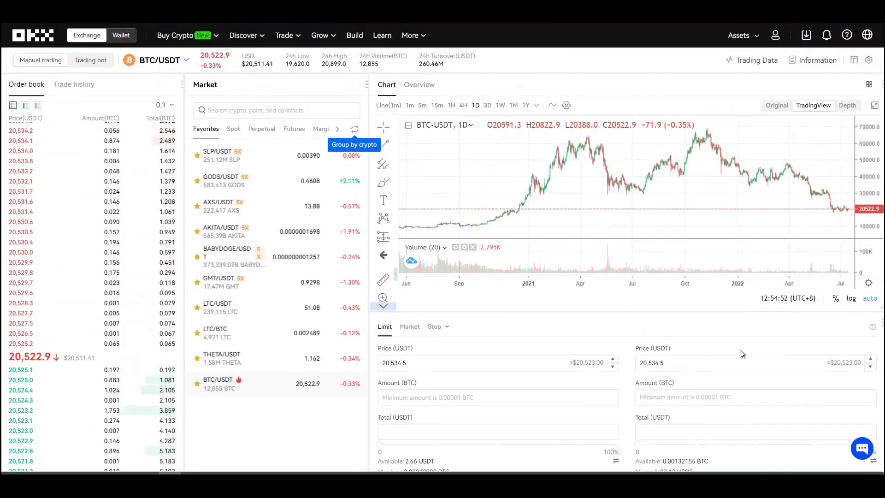
Restore the Standard trading layout
{"action": "left_click", "coordinate": [854, 59]}
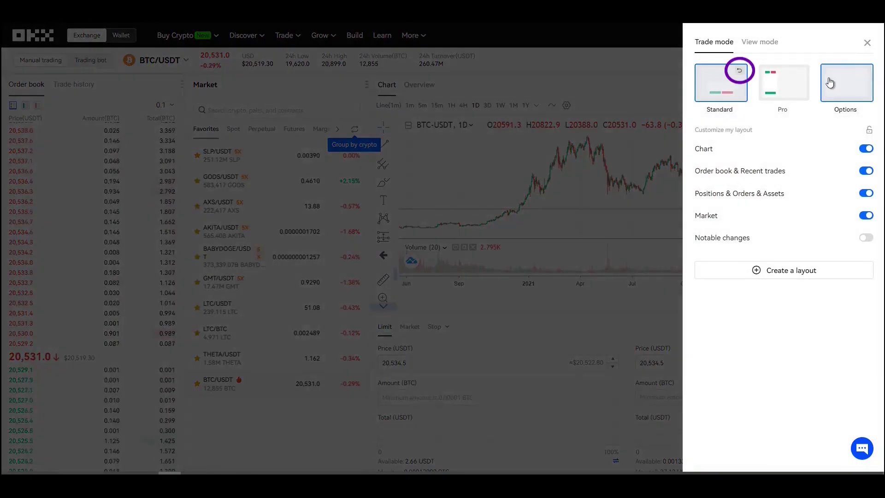
{"action": "left_click", "coordinate": [740, 70]}
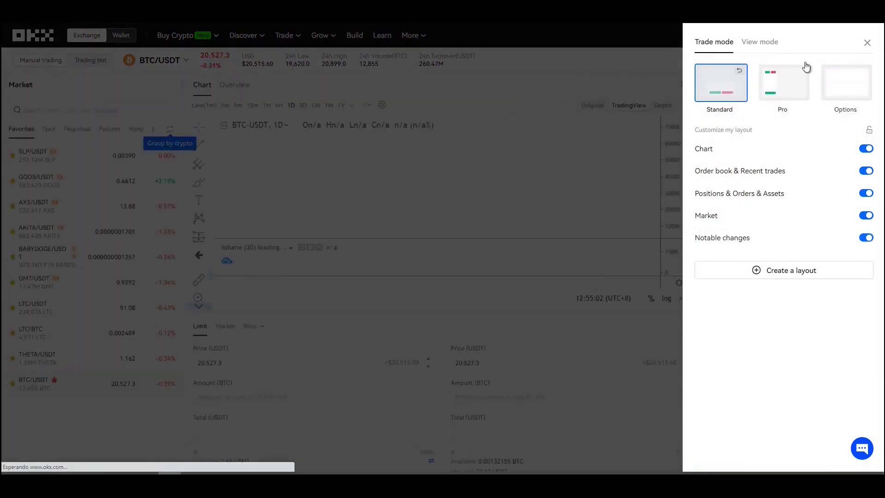
{"action": "left_click", "coordinate": [868, 43]}
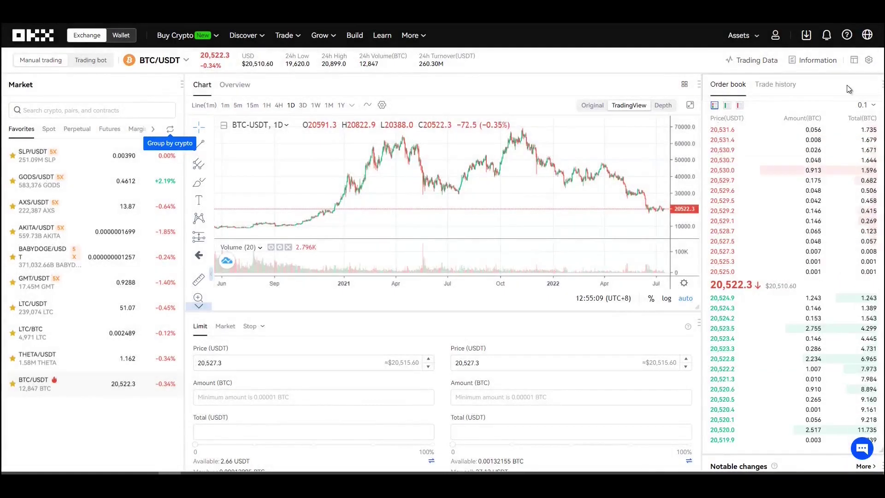
Toggle the layout lock on and off, then hide and re-show the chart
{"action": "left_click", "coordinate": [855, 62]}
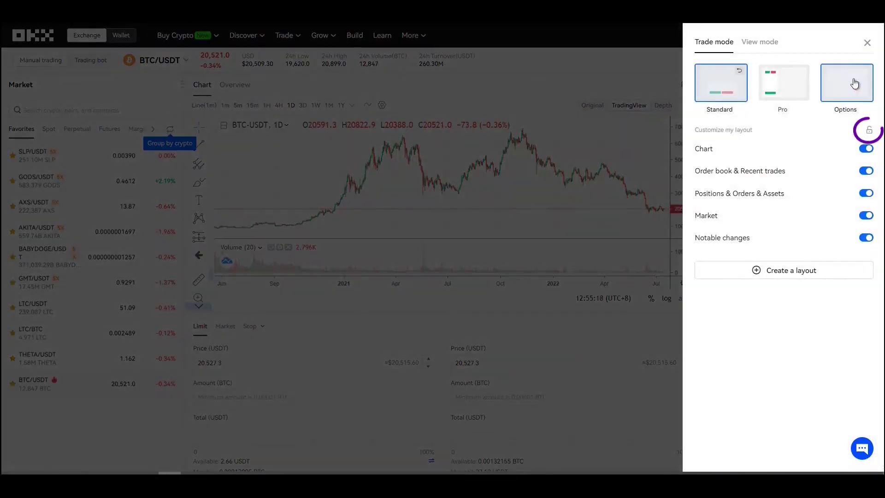
{"action": "left_click", "coordinate": [870, 132]}
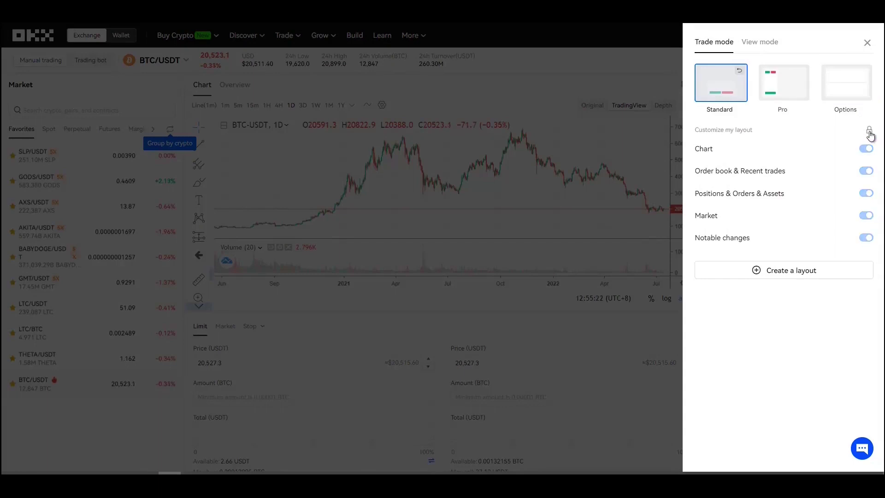
{"action": "left_click", "coordinate": [869, 131]}
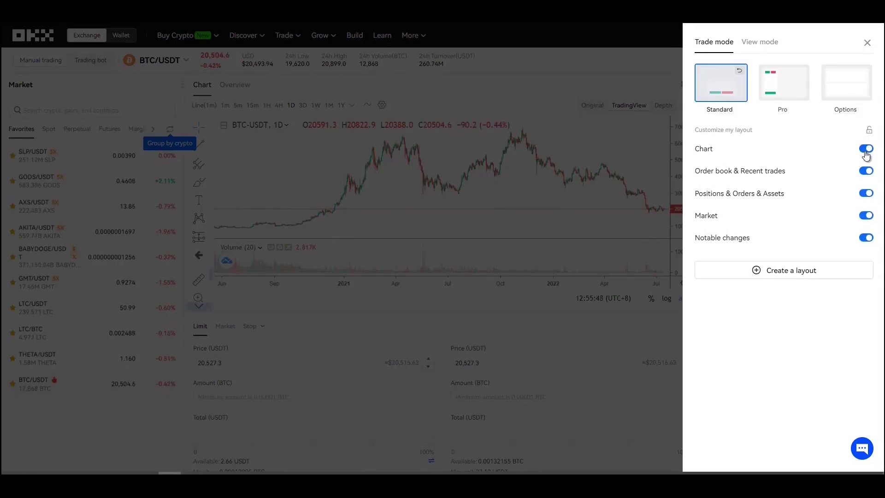
{"action": "left_click", "coordinate": [866, 150]}
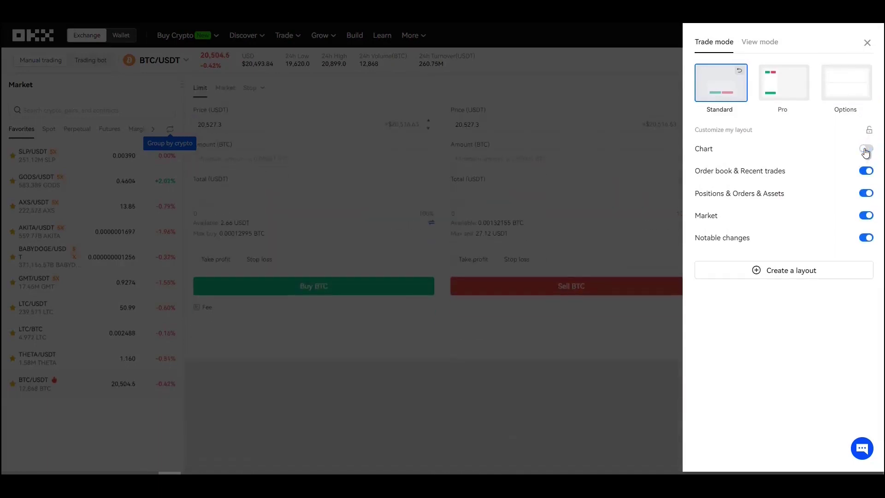
{"action": "left_click", "coordinate": [866, 150]}
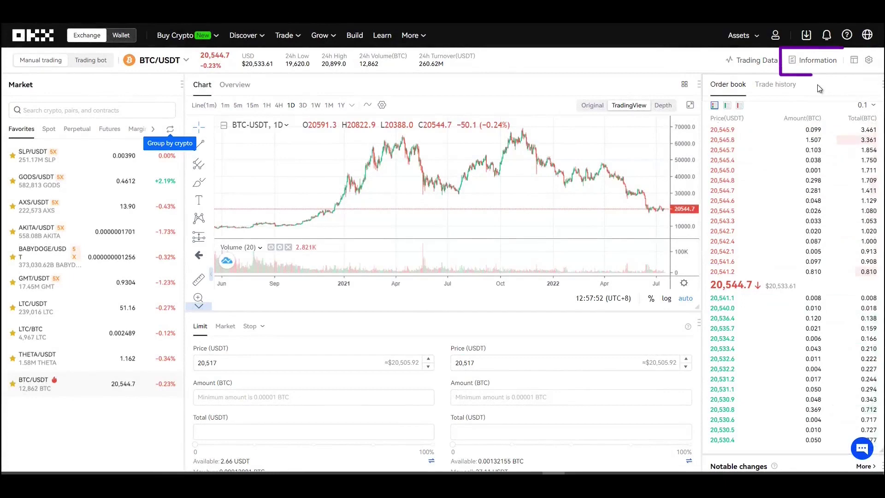
{"action": "left_click", "coordinate": [818, 62]}
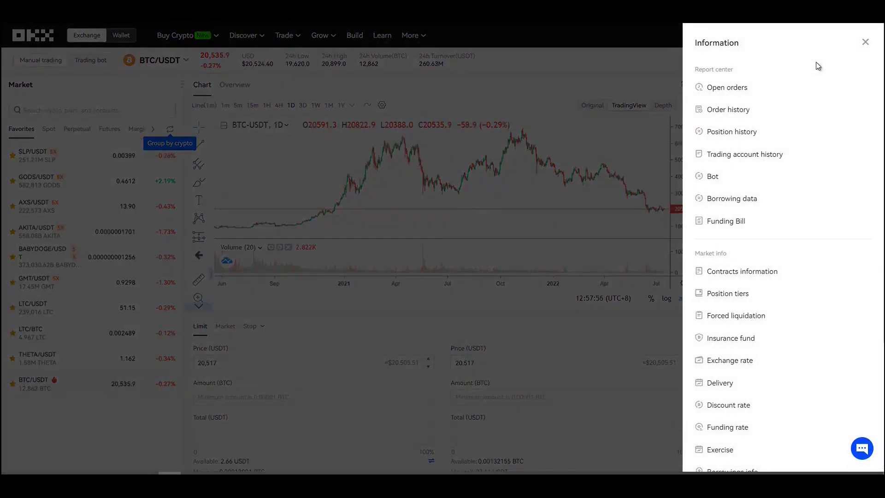
{"action": "left_click", "coordinate": [866, 43]}
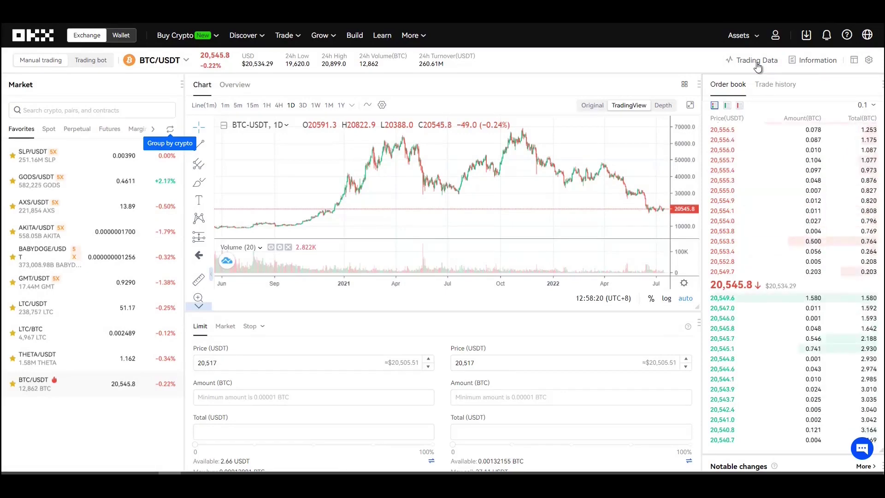
{"action": "left_click", "coordinate": [758, 65]}
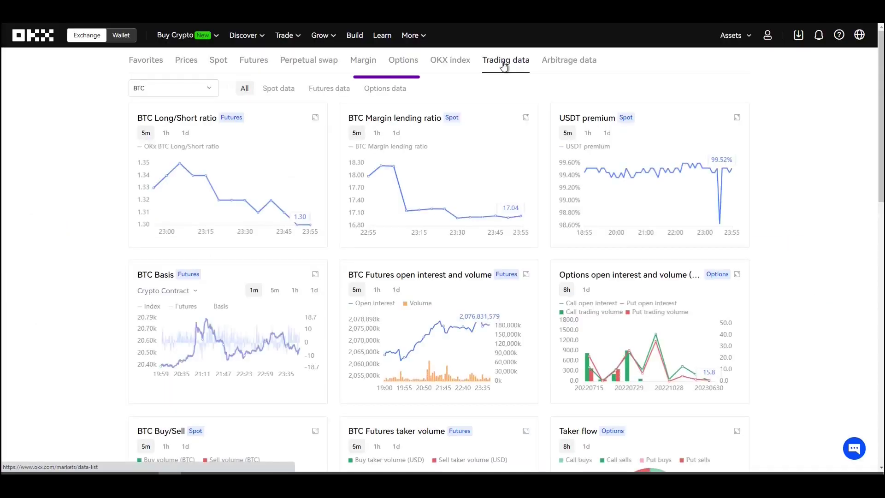
{"action": "left_click", "coordinate": [282, 90]}
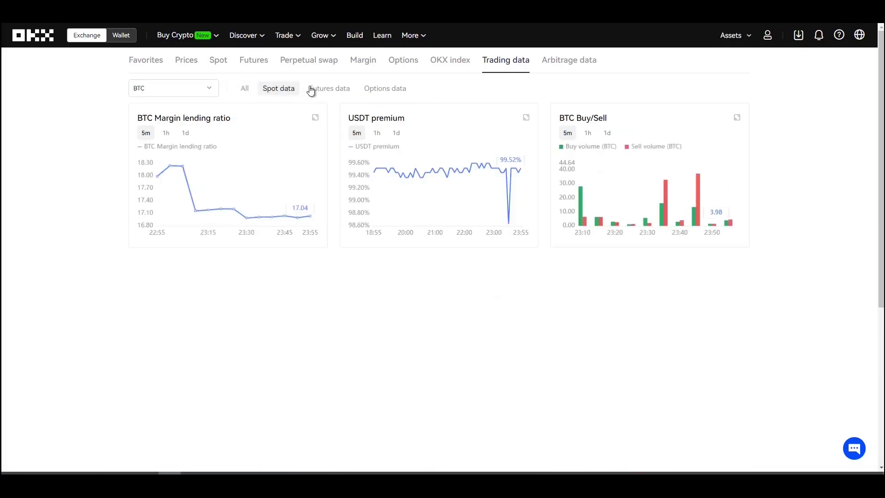
{"action": "left_click", "coordinate": [335, 94]}
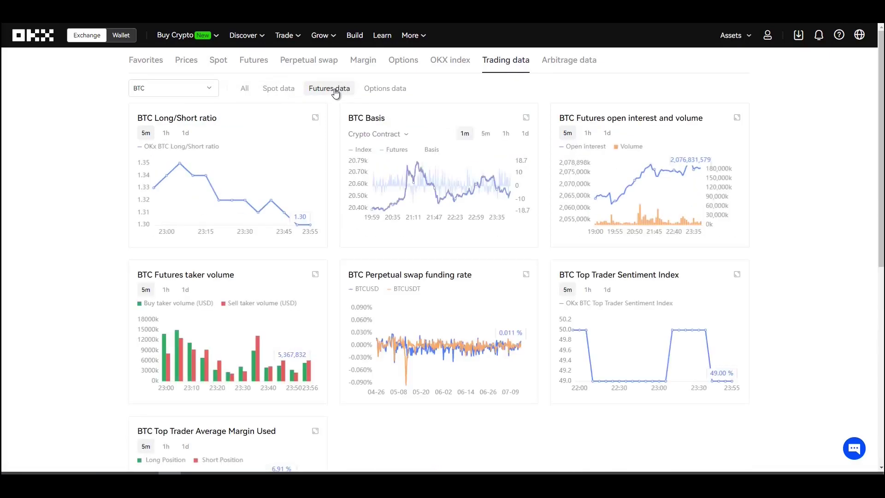
{"action": "left_click", "coordinate": [390, 92]}
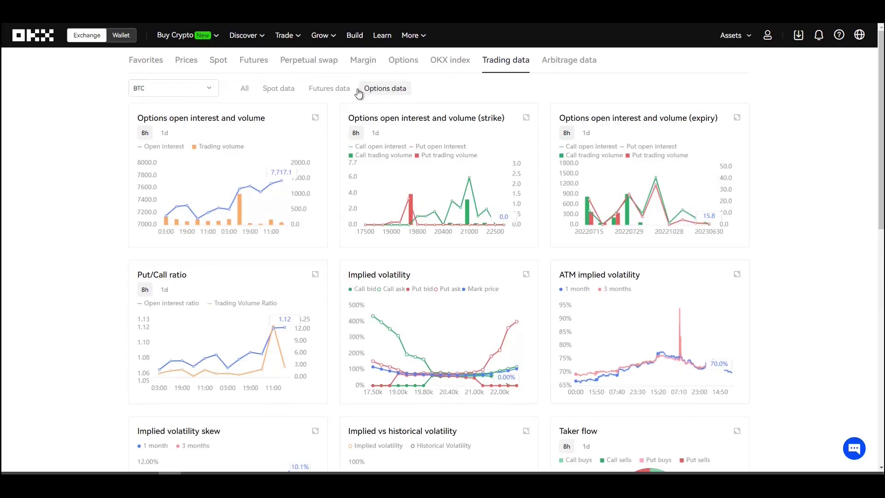
{"action": "left_click", "coordinate": [208, 91]}
{"action": "left_click", "coordinate": [211, 92]}
{"action": "left_click", "coordinate": [245, 89]}
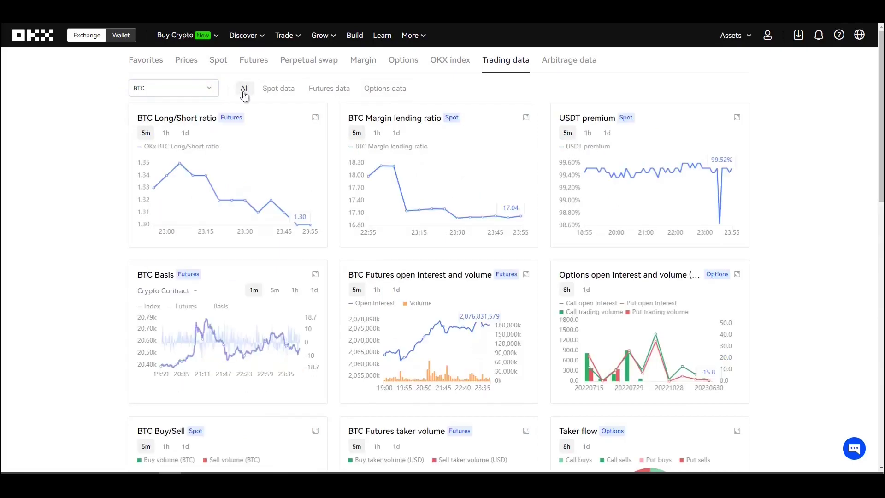
{"action": "left_click", "coordinate": [211, 90]}
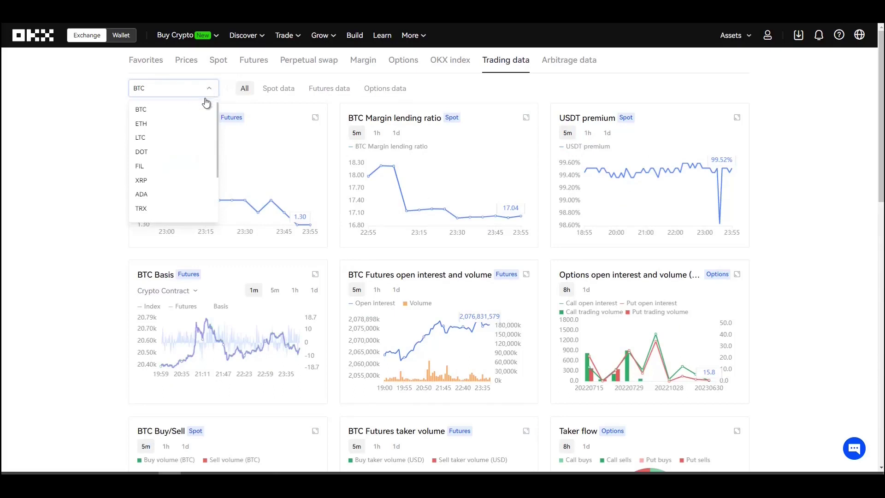
{"action": "left_click", "coordinate": [198, 125]}
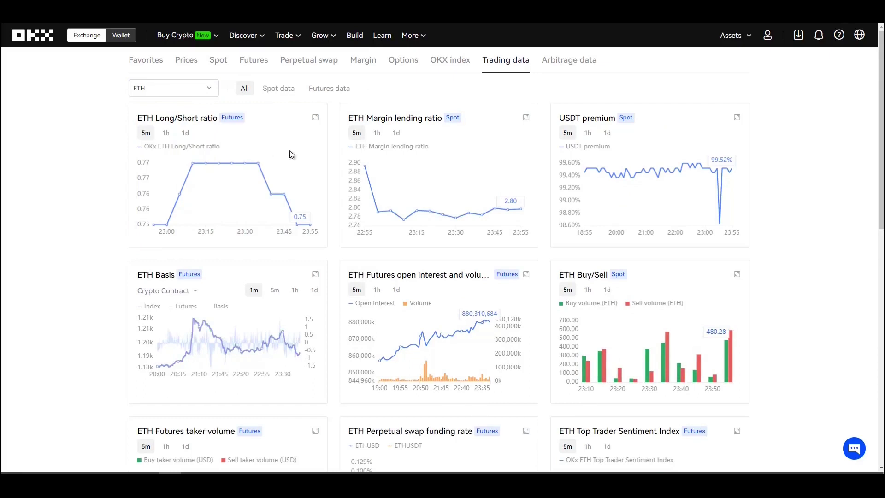
{"action": "left_click", "coordinate": [316, 119]}
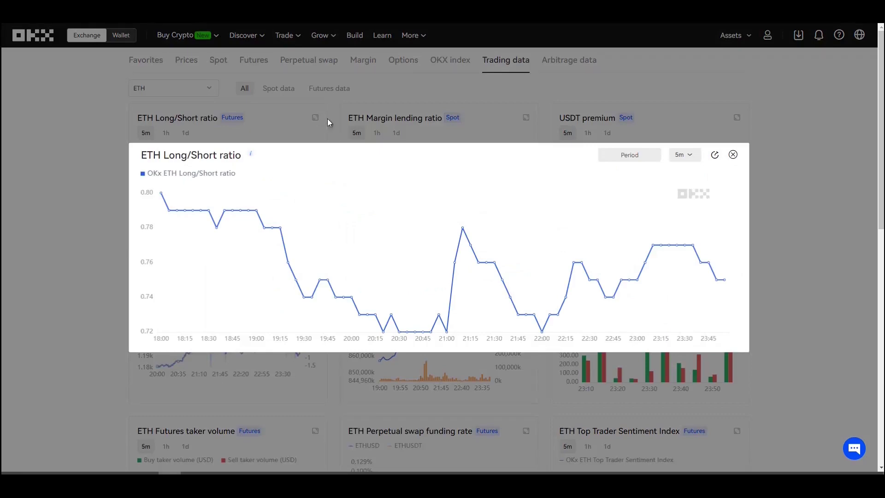
{"action": "left_click", "coordinate": [734, 155]}
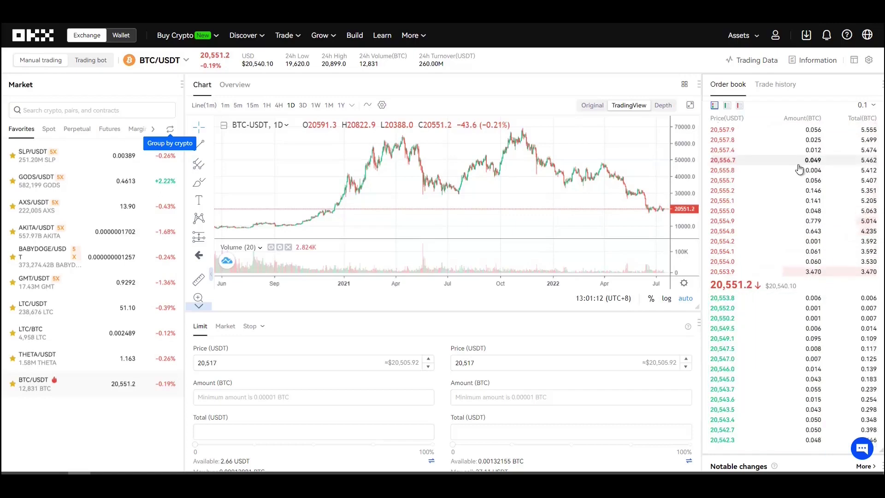
Flip from recent trades back to the order book, then view Meme and GameFi pairs
{"action": "left_click", "coordinate": [775, 85]}
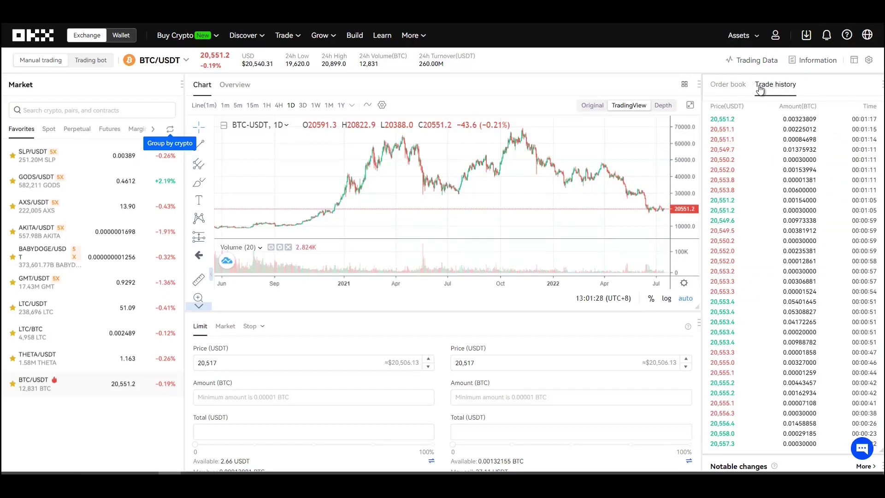
{"action": "left_click", "coordinate": [720, 88]}
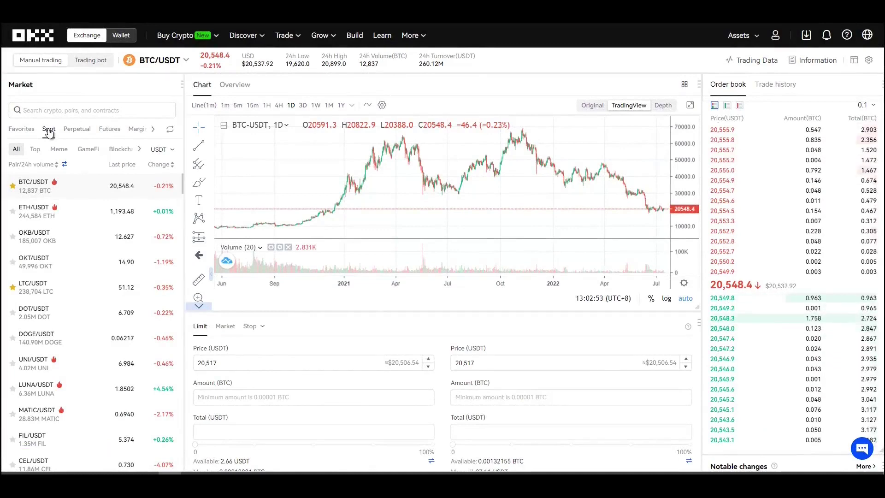
{"action": "left_click", "coordinate": [57, 149]}
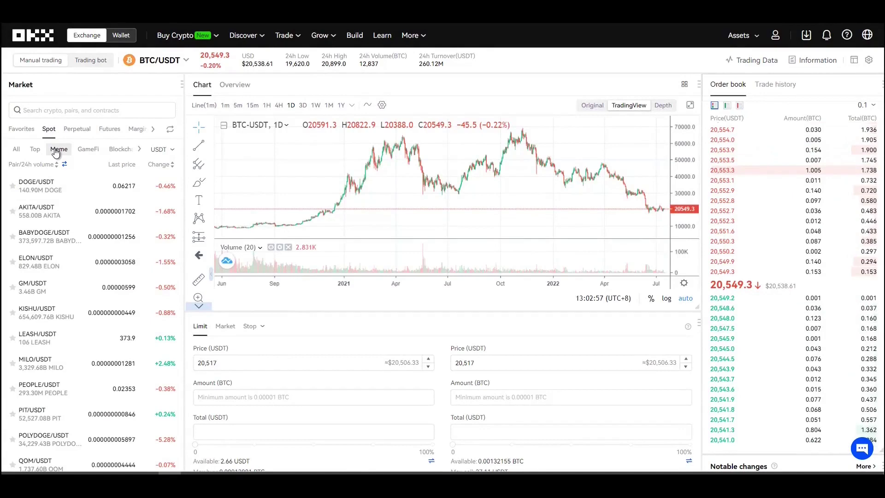
{"action": "left_click", "coordinate": [88, 150]}
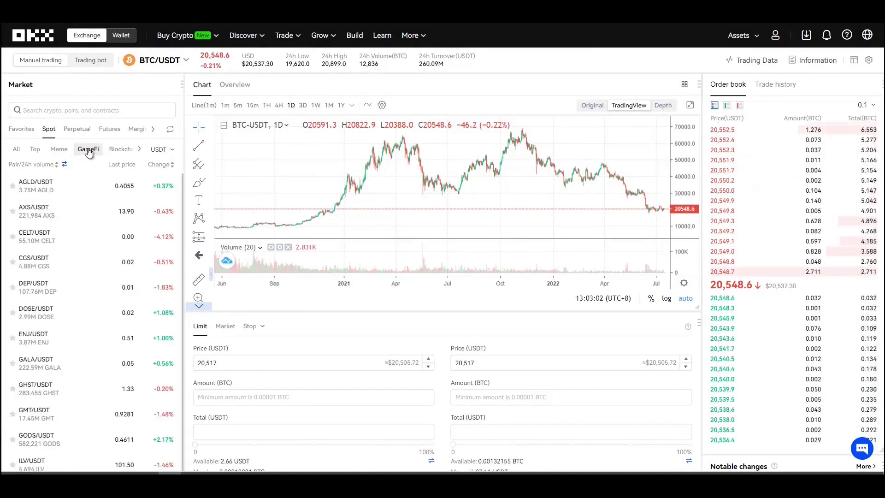
Browse Blockchain and Layer 2 pairs and open the 1INCH/USDT margin pair
{"action": "left_click", "coordinate": [119, 152]}
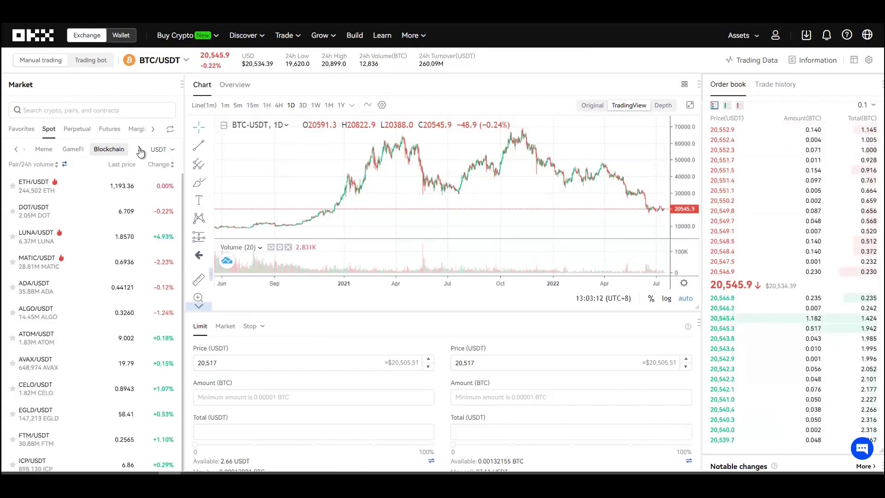
{"action": "left_click", "coordinate": [140, 150]}
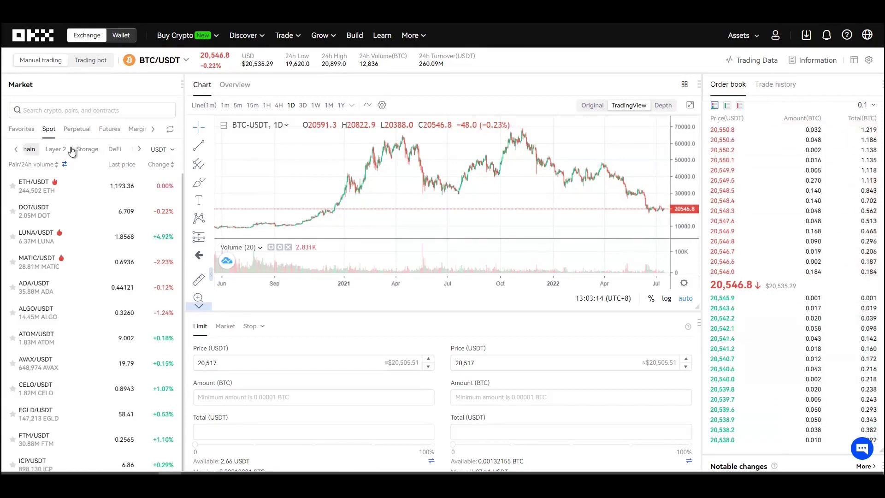
{"action": "left_click", "coordinate": [56, 150]}
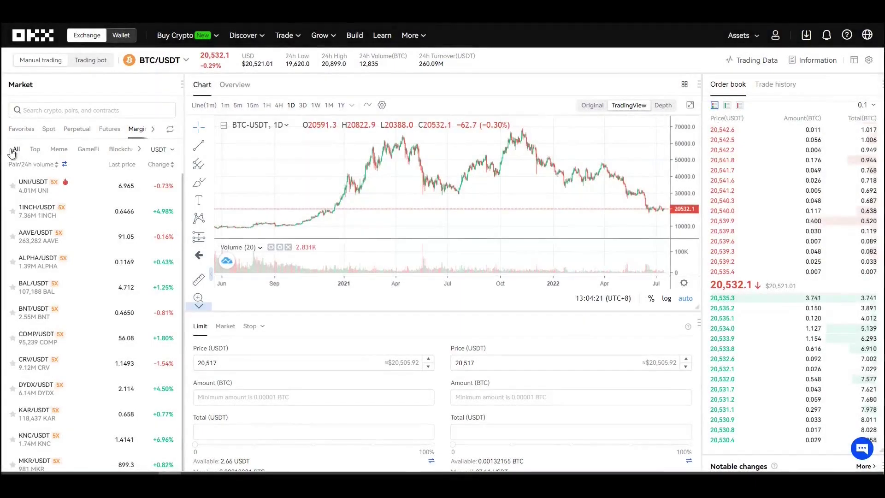
{"action": "left_click", "coordinate": [16, 216]}
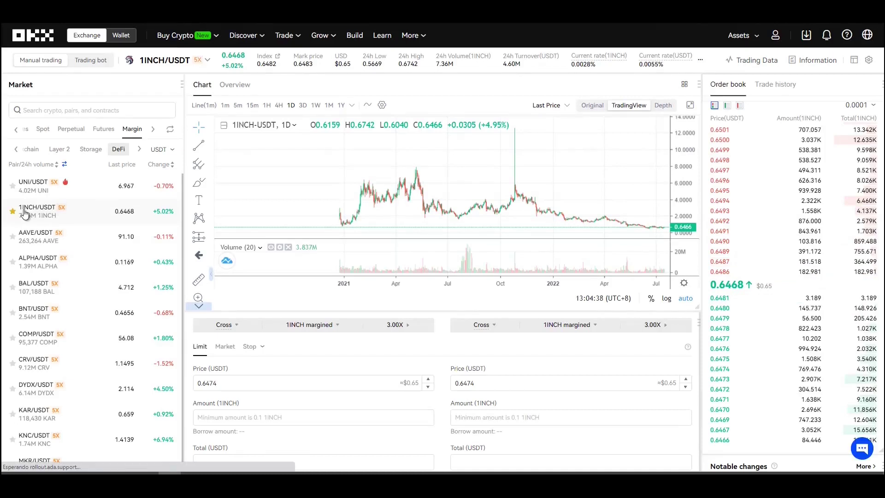
Scroll the category tabs back and show the Favorites list, now including 1INCH/USDT
{"action": "left_click", "coordinate": [16, 130]}
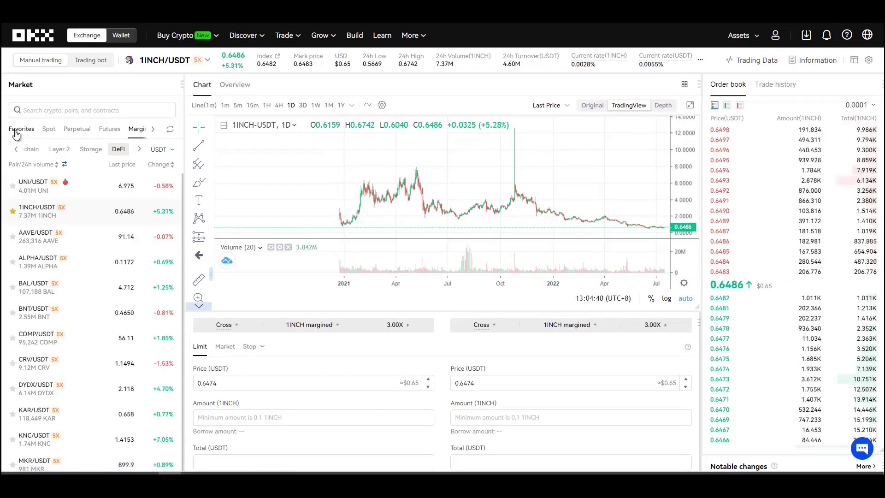
{"action": "left_click", "coordinate": [19, 132]}
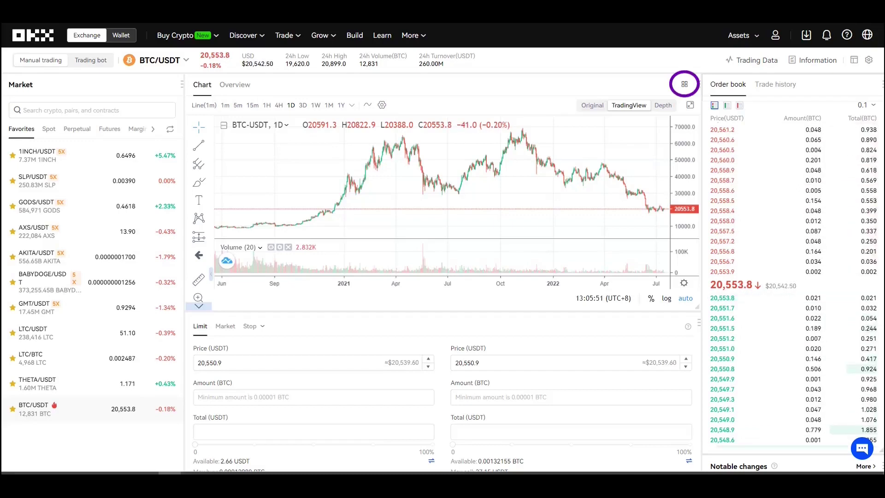
Split the chart area into two, load AXS/USDT into the second slot, then close its chart
{"action": "left_click", "coordinate": [685, 86]}
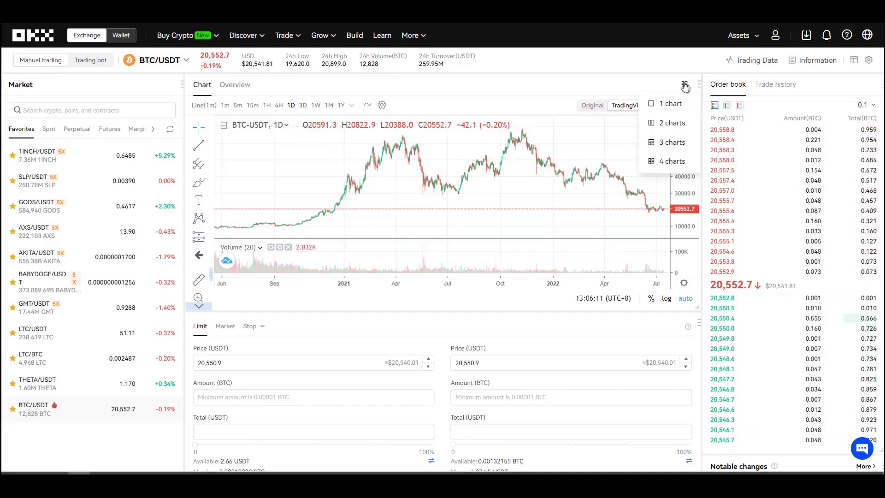
{"action": "left_click", "coordinate": [683, 128]}
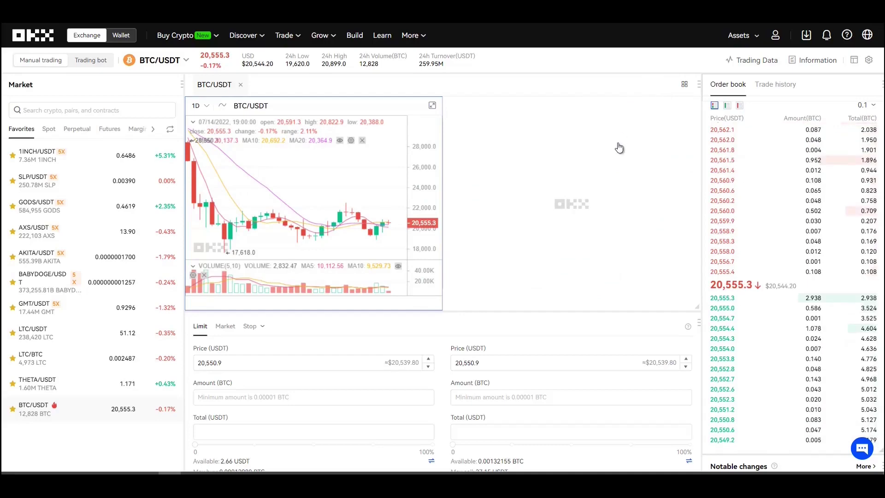
{"action": "left_click", "coordinate": [613, 193]}
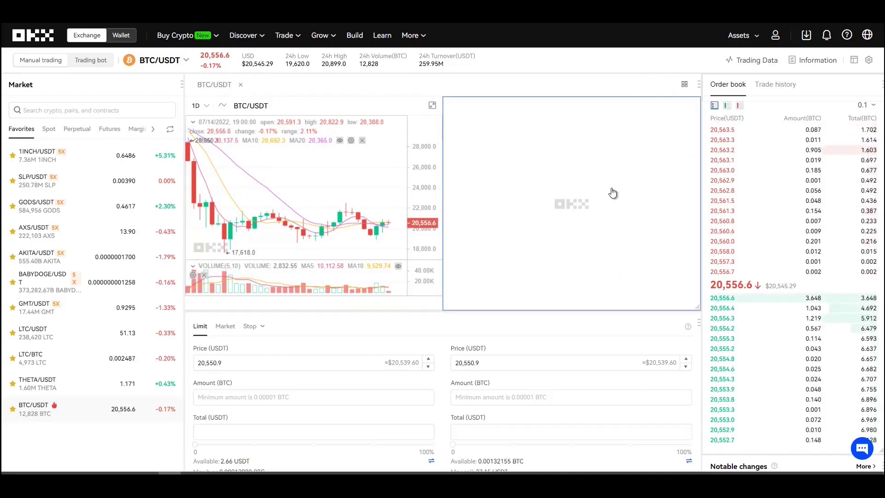
{"action": "left_click", "coordinate": [79, 236]}
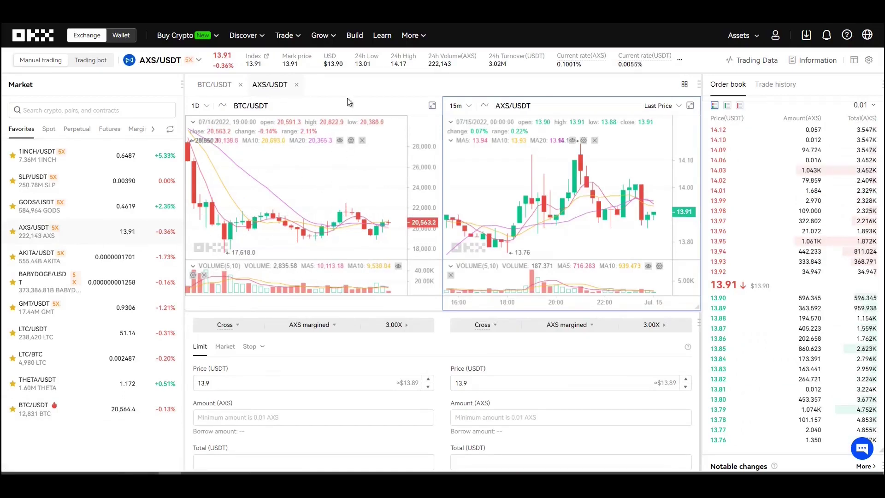
{"action": "left_click", "coordinate": [296, 85]}
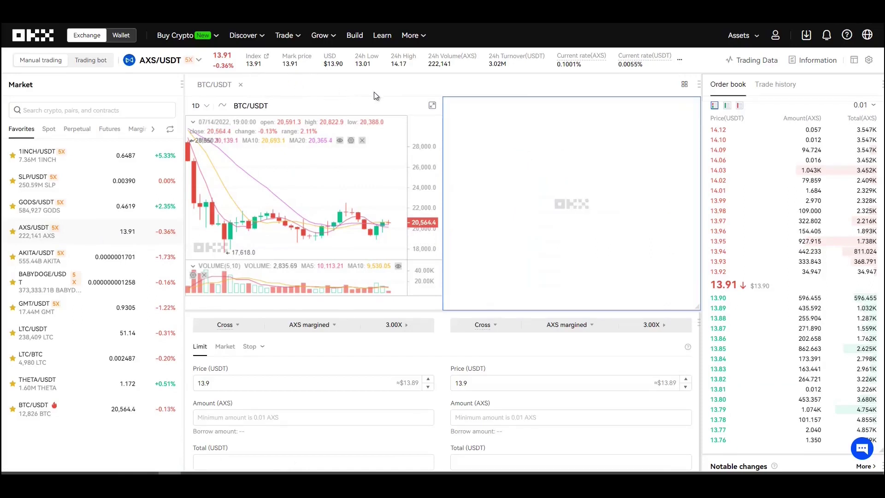
{"action": "left_click", "coordinate": [684, 88]}
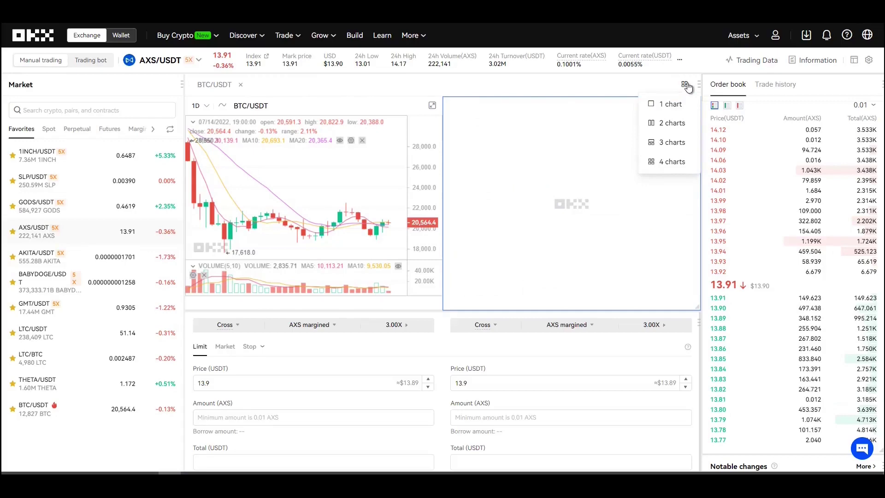
Return to a single chart, view Bitcoin's Overview, then go back to the Chart
{"action": "left_click", "coordinate": [687, 103]}
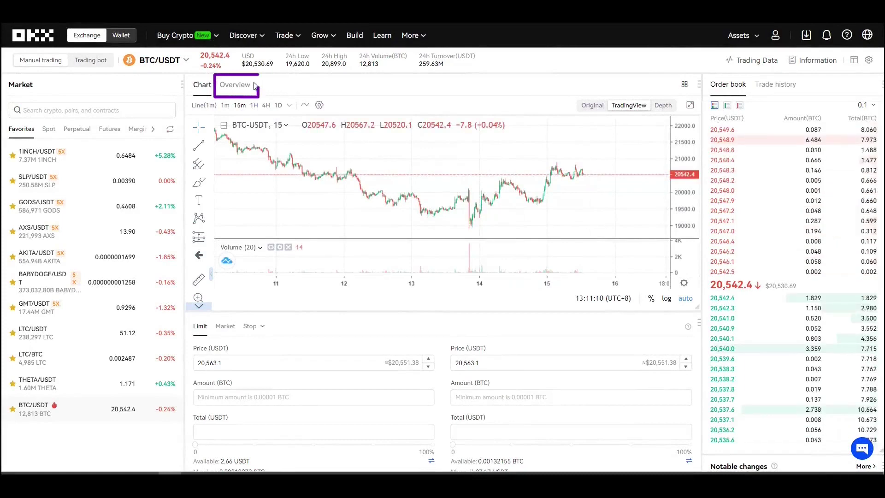
{"action": "left_click", "coordinate": [236, 85]}
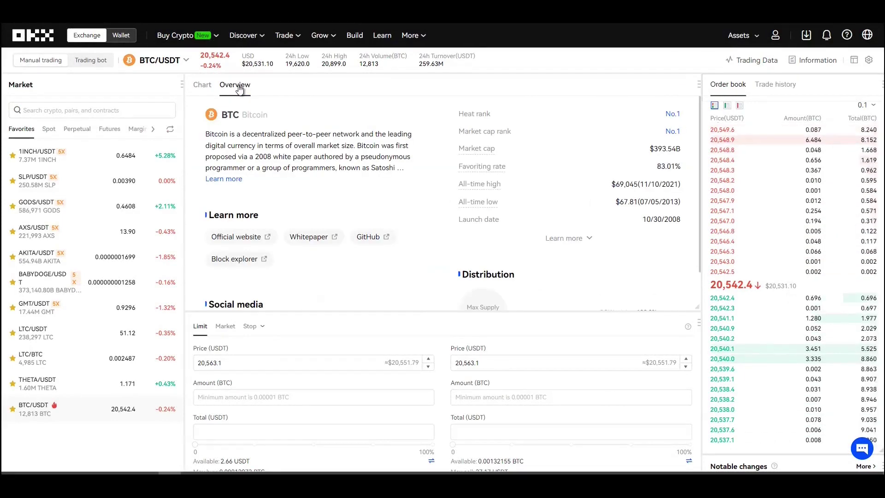
{"action": "left_click", "coordinate": [199, 88]}
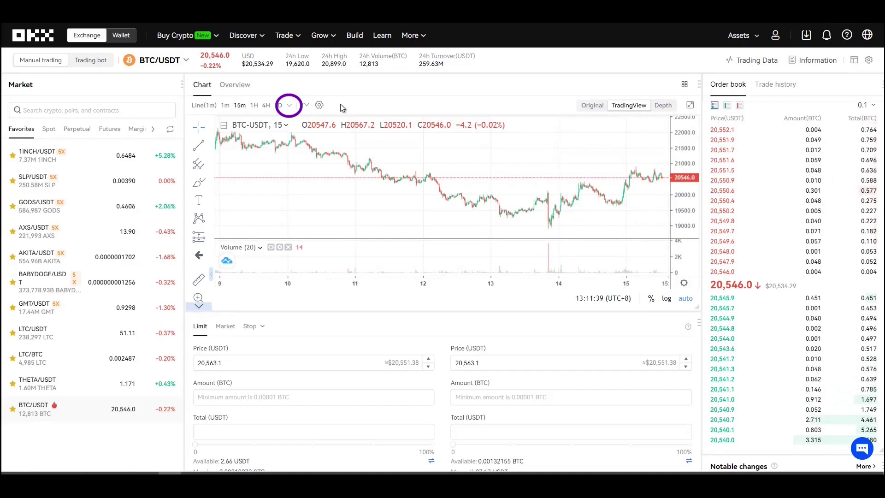
Edit the timeframe list, adding 2H and removing 4H, then revert both and save
{"action": "left_click", "coordinate": [290, 106]}
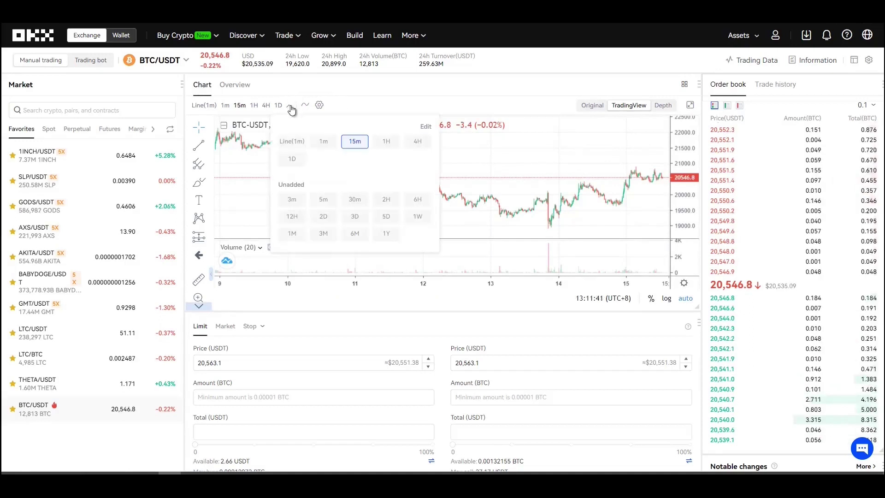
{"action": "left_click", "coordinate": [426, 128]}
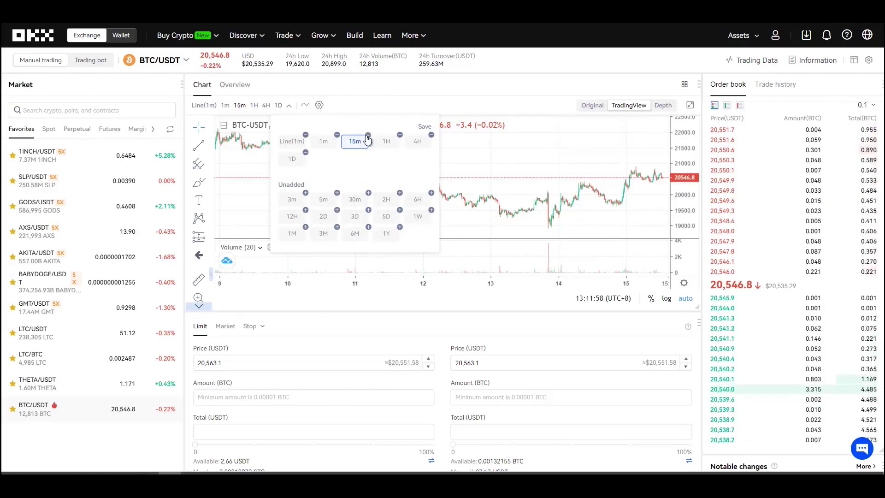
{"action": "left_click", "coordinate": [400, 193]}
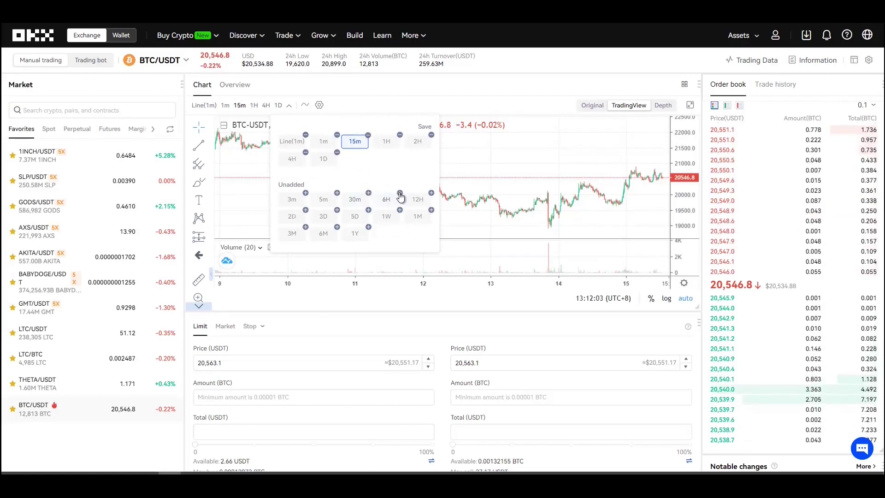
{"action": "left_click", "coordinate": [306, 154]}
{"action": "left_click", "coordinate": [400, 193]}
{"action": "left_click", "coordinate": [431, 135]}
{"action": "left_click", "coordinate": [424, 127]}
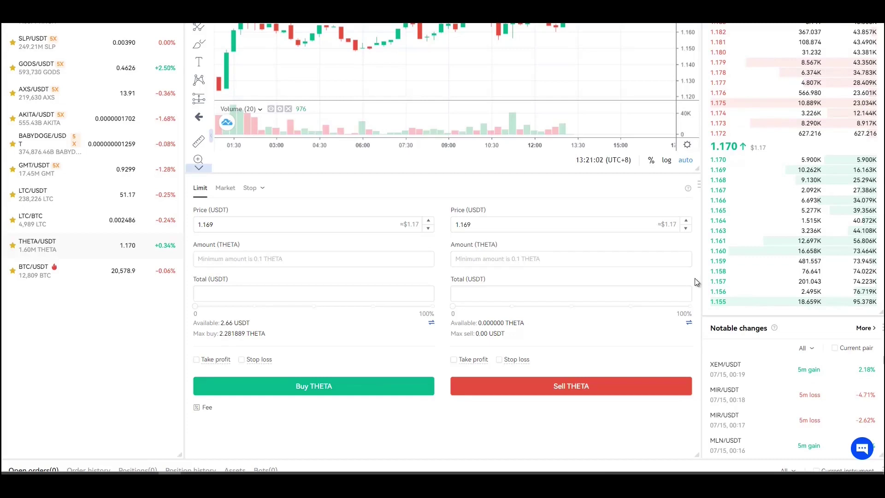
Set the buy limit price, trying 1.174, 1.168 and 1.165 before settling on 1.172
{"action": "left_click", "coordinate": [222, 224]}
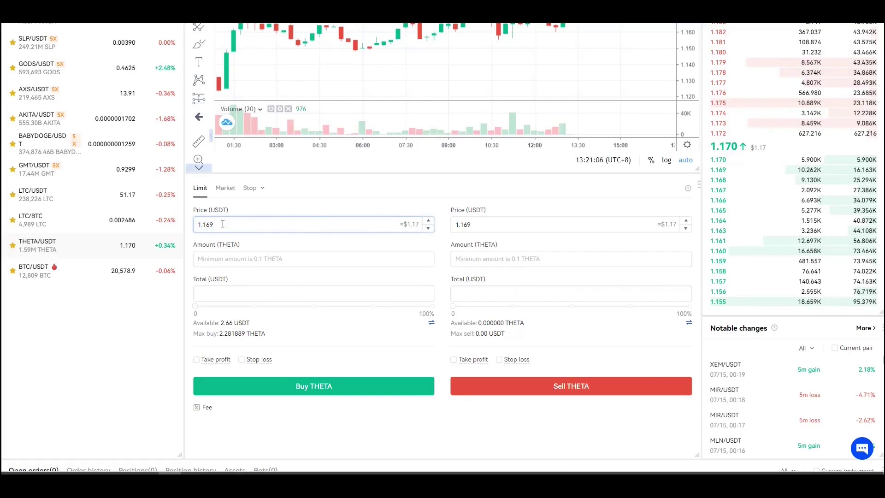
{"action": "type", "text": "9"}
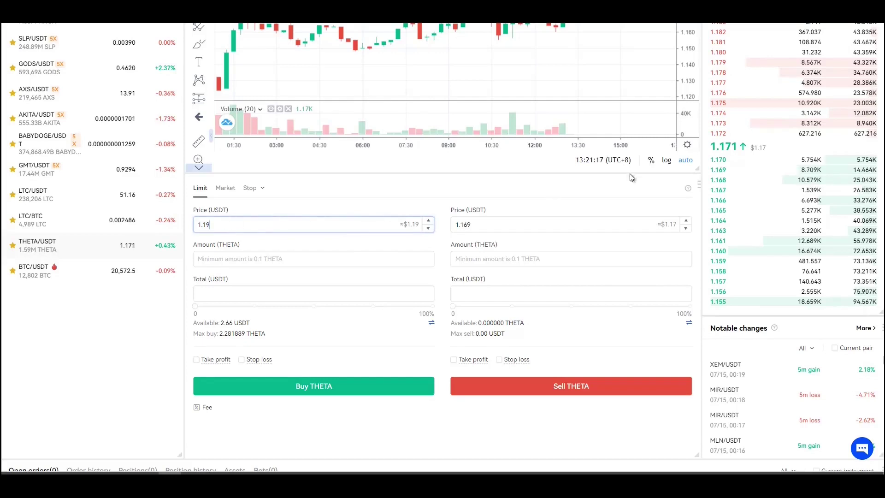
{"action": "left_click", "coordinate": [722, 113]}
{"action": "left_click", "coordinate": [722, 179]}
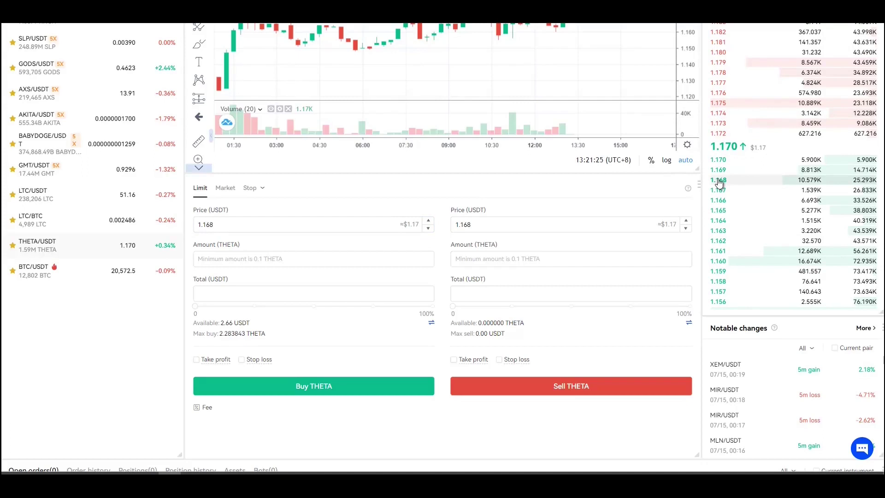
{"action": "left_click", "coordinate": [722, 211]}
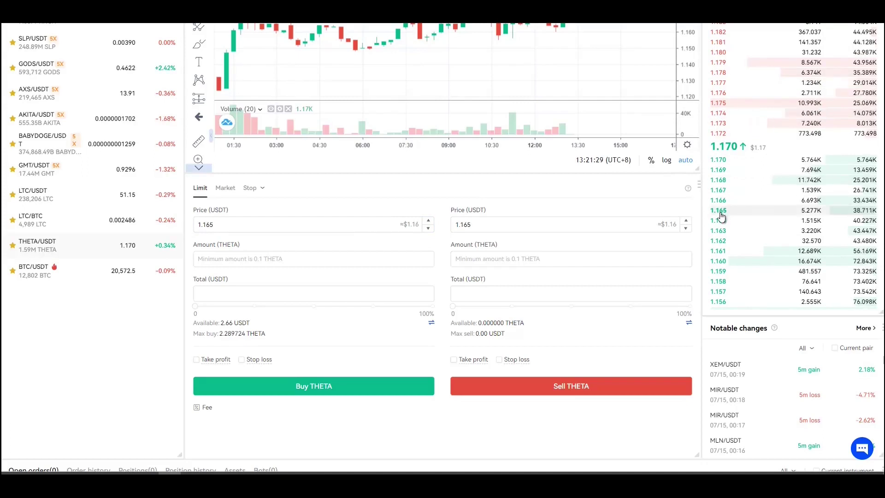
{"action": "left_click", "coordinate": [718, 134]}
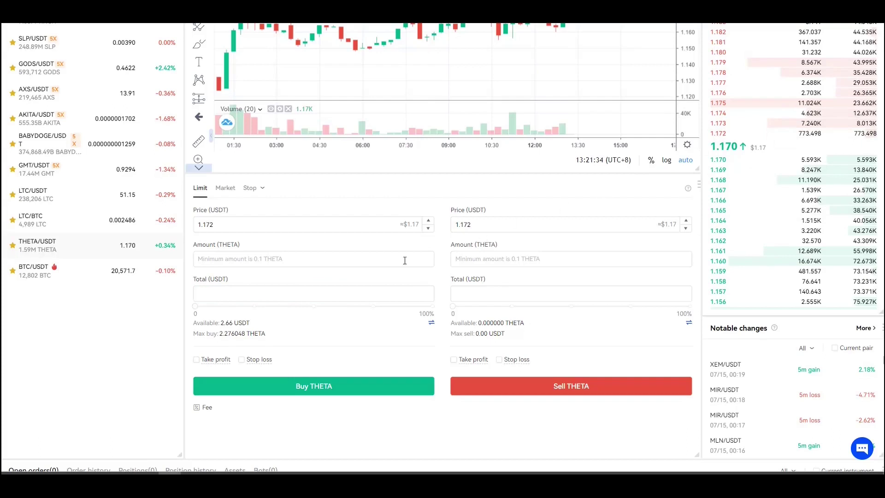
Size the buy with the slider at about 63%: 1.43391 THETA, 1.680 USDT total
{"action": "left_click", "coordinate": [212, 294]}
{"action": "type", "text": "2"}
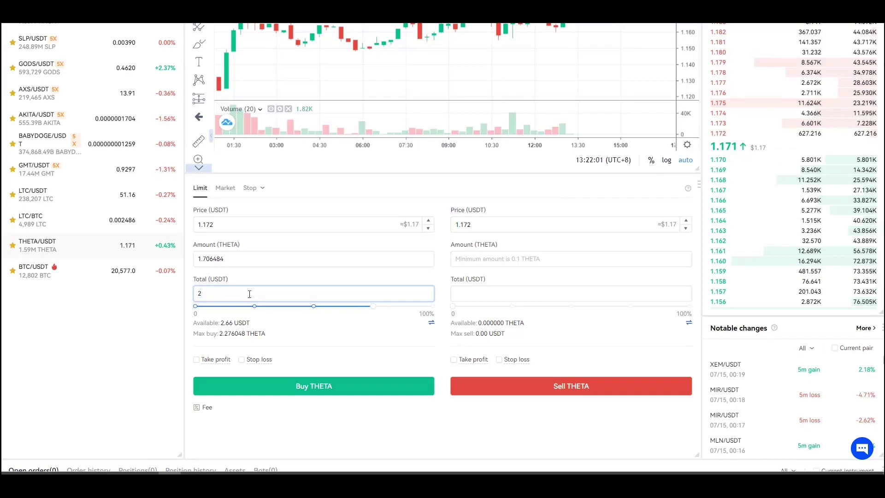
{"action": "left_click_drag", "start_coordinate": [373, 306], "coordinate": [193, 312]}
{"action": "left_click", "coordinate": [256, 311]}
{"action": "left_click", "coordinate": [313, 308]}
{"action": "left_click", "coordinate": [373, 308]}
{"action": "left_click", "coordinate": [344, 307]}
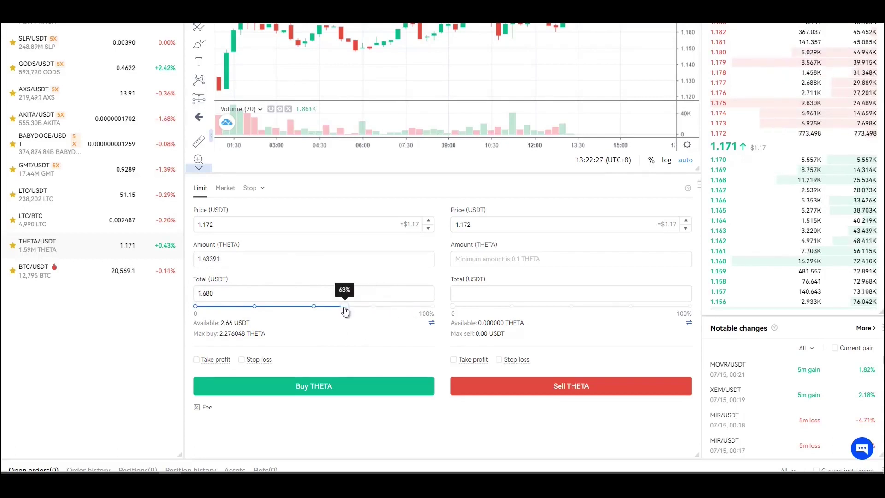
Open the USDT funding-to-trading transfer dialog and close it without transferring
{"action": "left_click", "coordinate": [431, 323]}
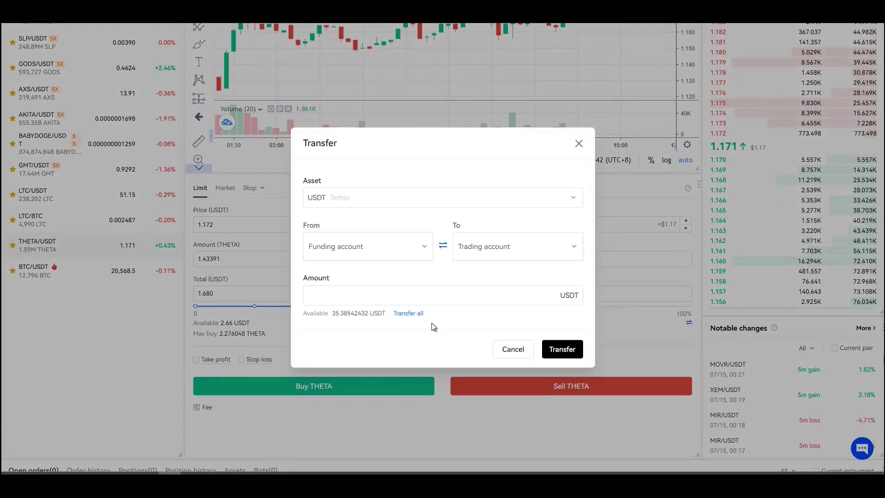
{"action": "left_click", "coordinate": [580, 144]}
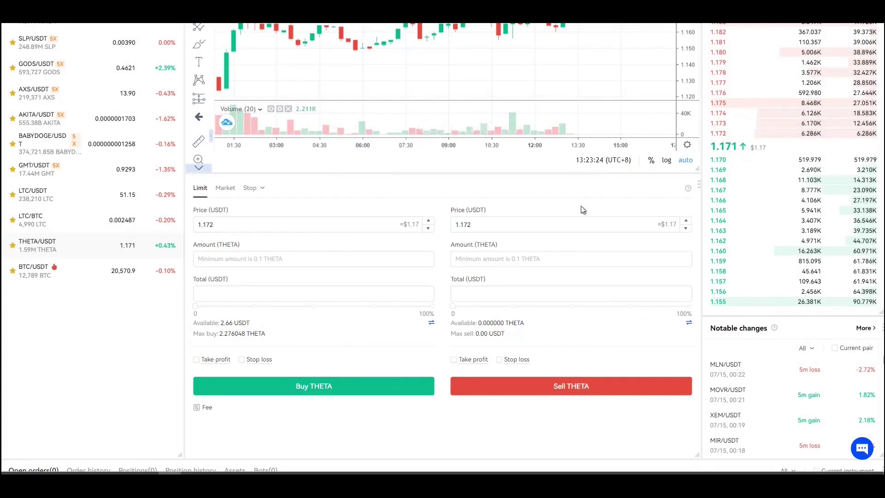
Place and confirm a 2 USDT limit buy of THETA at 1.172 USDT
{"action": "left_click", "coordinate": [213, 296]}
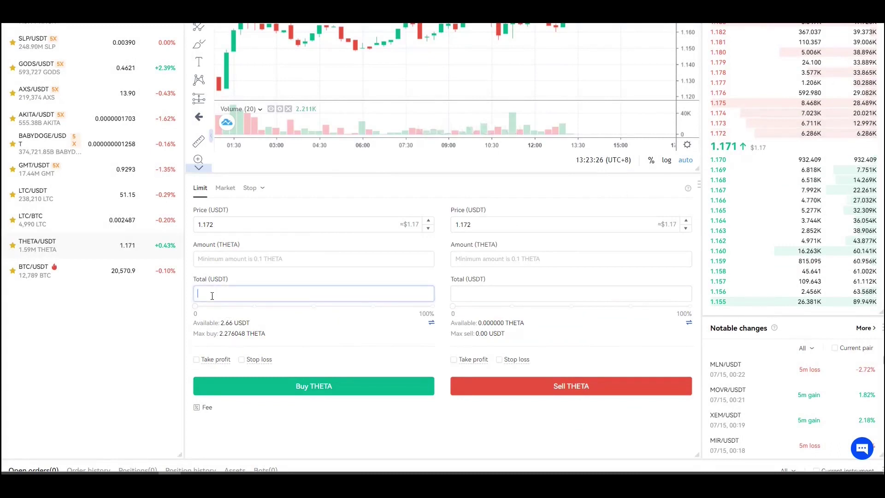
{"action": "type", "text": "2"}
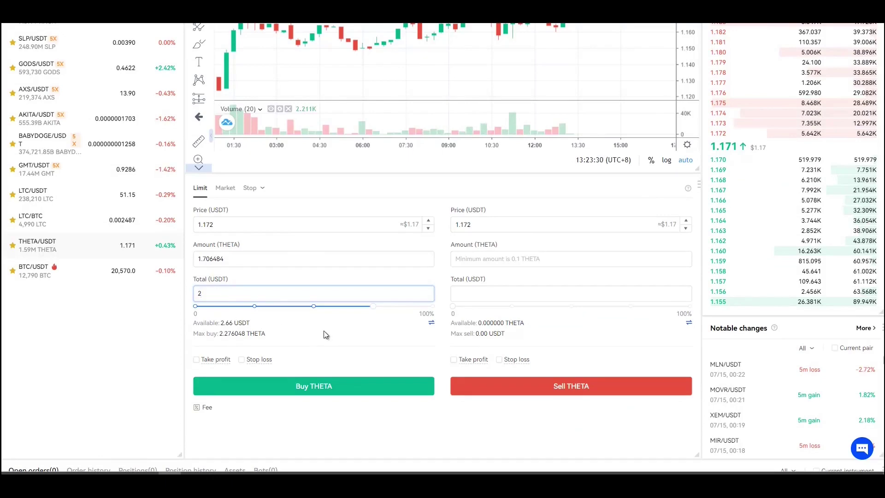
{"action": "left_click", "coordinate": [324, 390]}
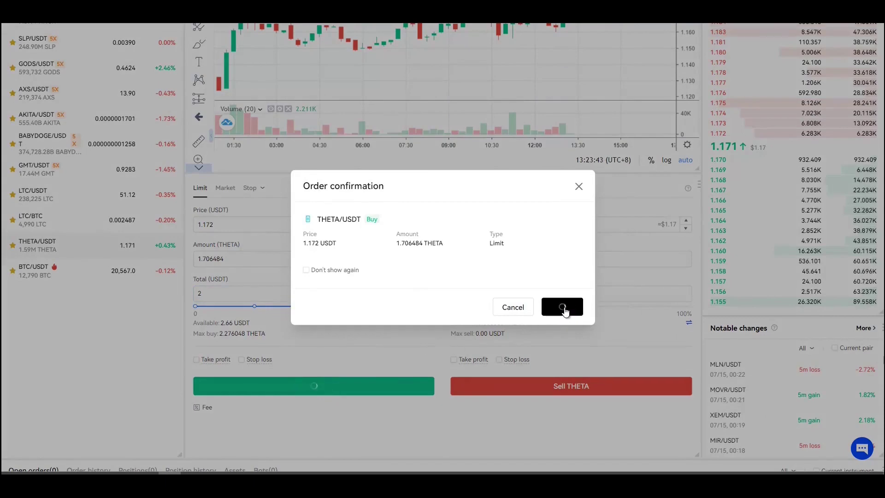
{"action": "left_click", "coordinate": [564, 308]}
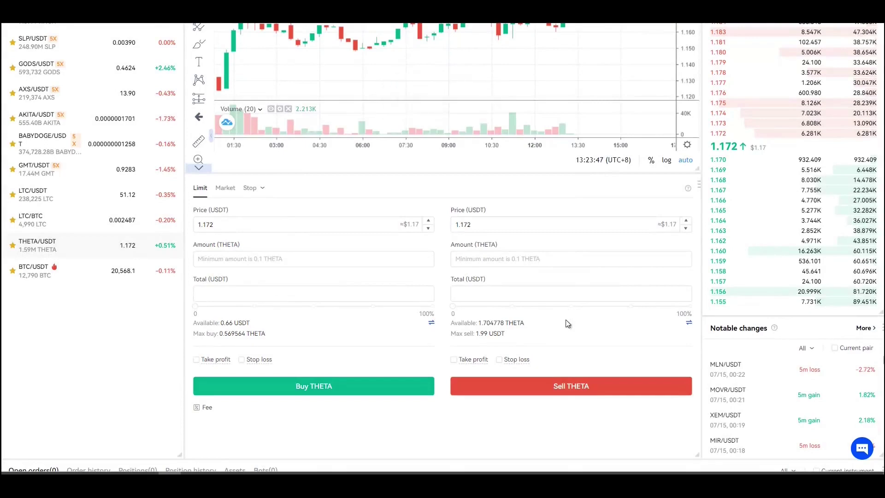
{"action": "scroll", "coordinate": [574, 417], "scroll_direction": "down", "scroll_amount": 3}
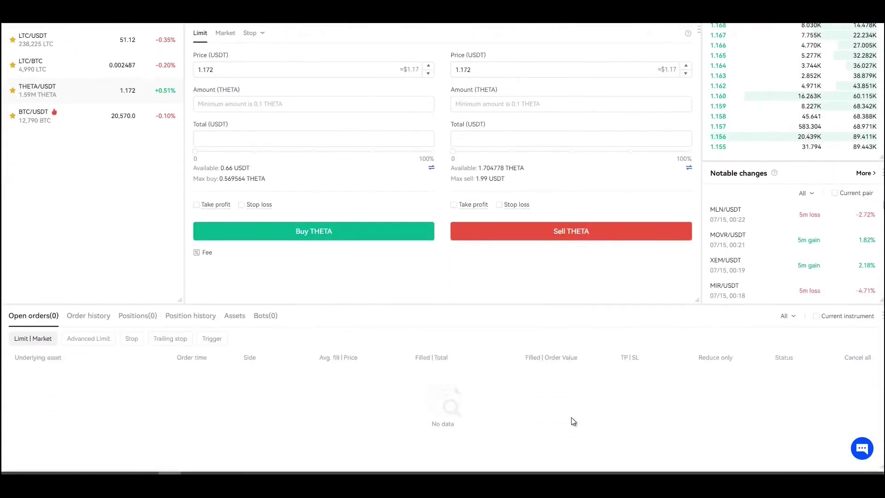
Check Order history for the THETA buy filled at 1.172 USDT for 1.706484 THETA
{"action": "left_click", "coordinate": [88, 318]}
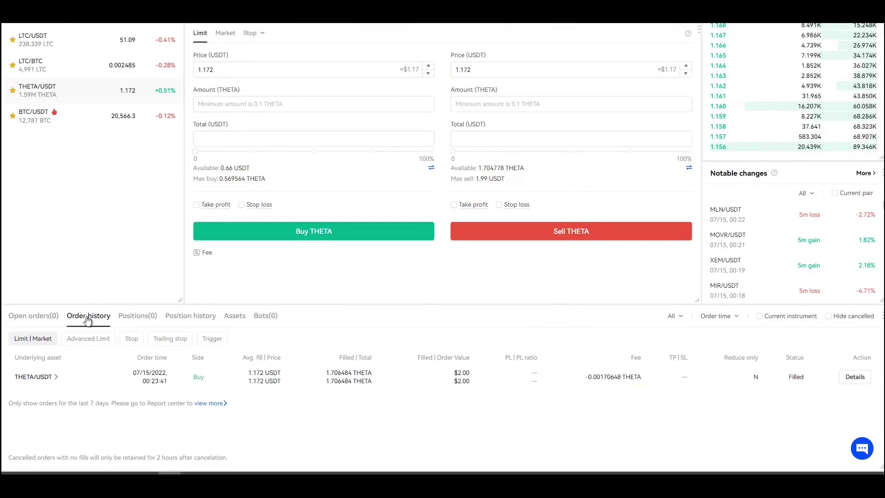
{"action": "scroll", "coordinate": [694, 211], "scroll_direction": "up", "scroll_amount": 3}
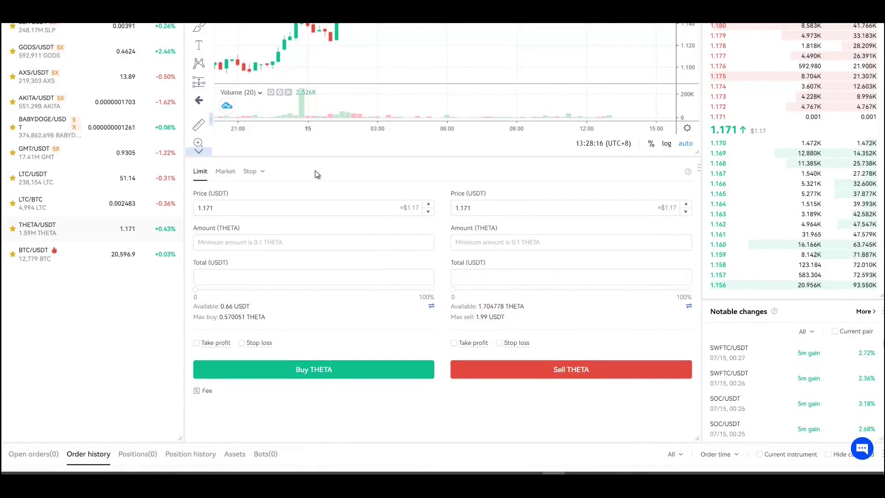
Switch to Market orders and try the buy total and sell amount sliders (90%, then 13%)
{"action": "left_click", "coordinate": [225, 172]}
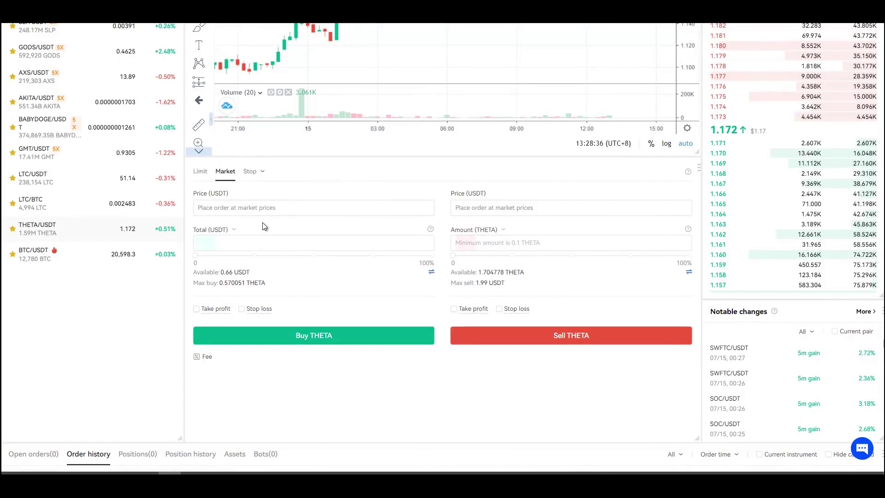
{"action": "mouse_move", "coordinate": [195, 259]}
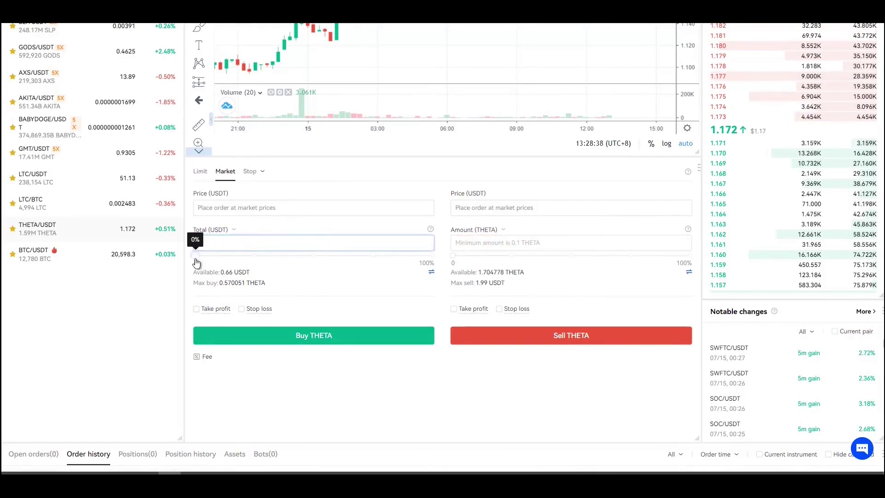
{"action": "mouse_move", "coordinate": [195, 261]}
{"action": "left_mouse_down"}
{"action": "mouse_move", "coordinate": [438, 263]}
{"action": "mouse_move", "coordinate": [196, 261]}
{"action": "left_mouse_up"}
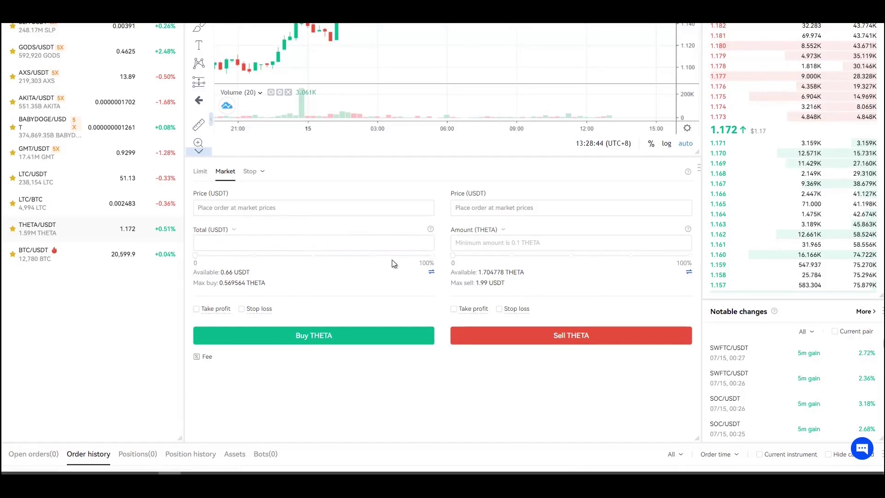
{"action": "left_click_drag", "start_coordinate": [453, 256], "coordinate": [703, 261]}
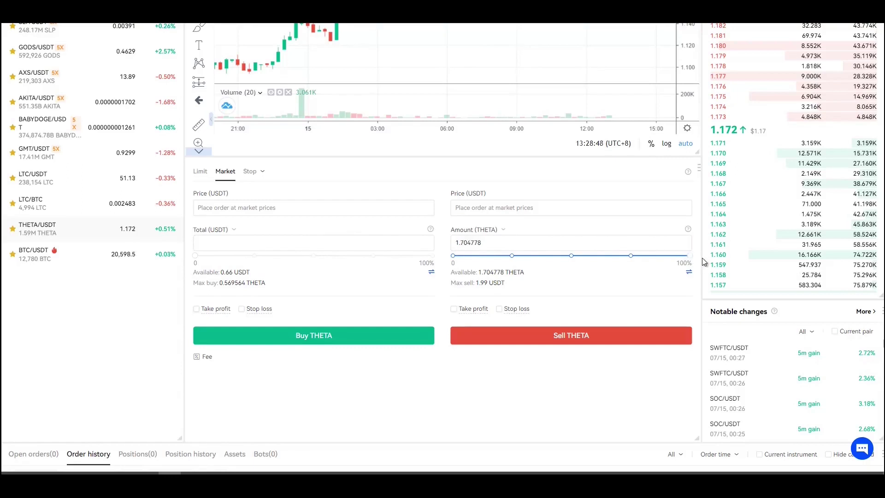
{"action": "left_click_drag", "start_coordinate": [690, 257], "coordinate": [448, 258]}
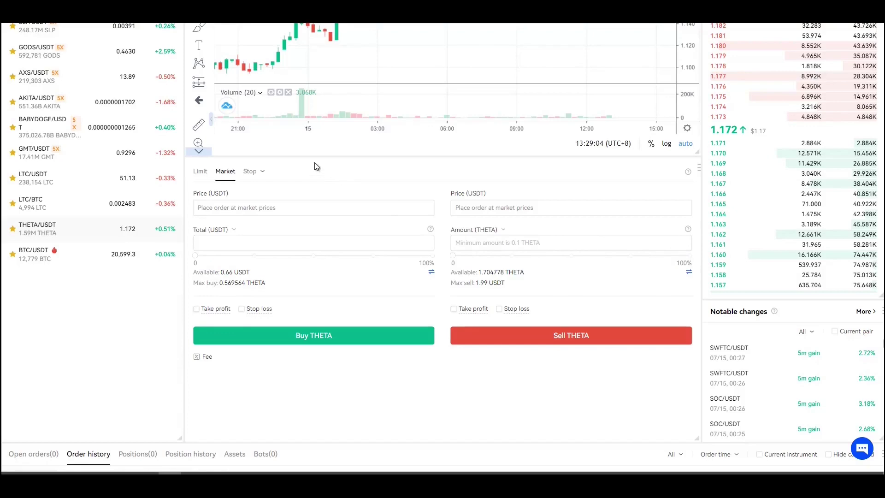
{"action": "left_click", "coordinate": [250, 170]}
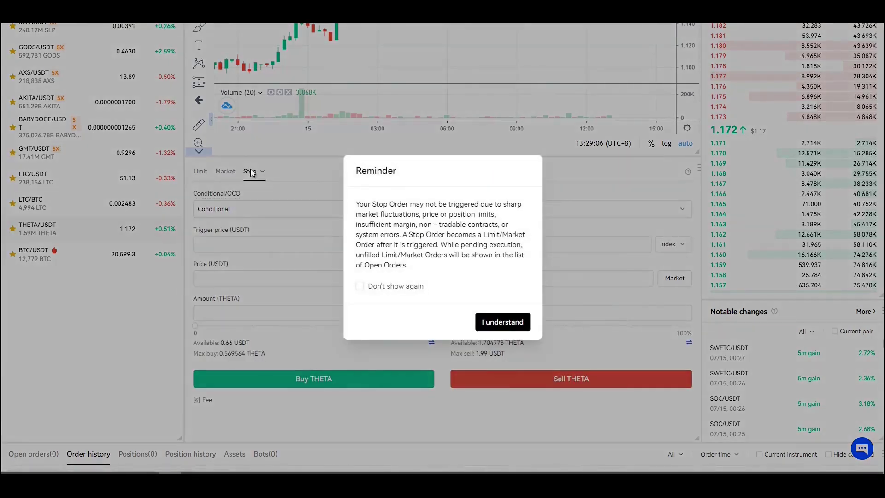
Acknowledge the stop reminder, set trigger 1.15 and price 1.13, then sell all 1.704778 THETA
{"action": "left_click", "coordinate": [498, 323]}
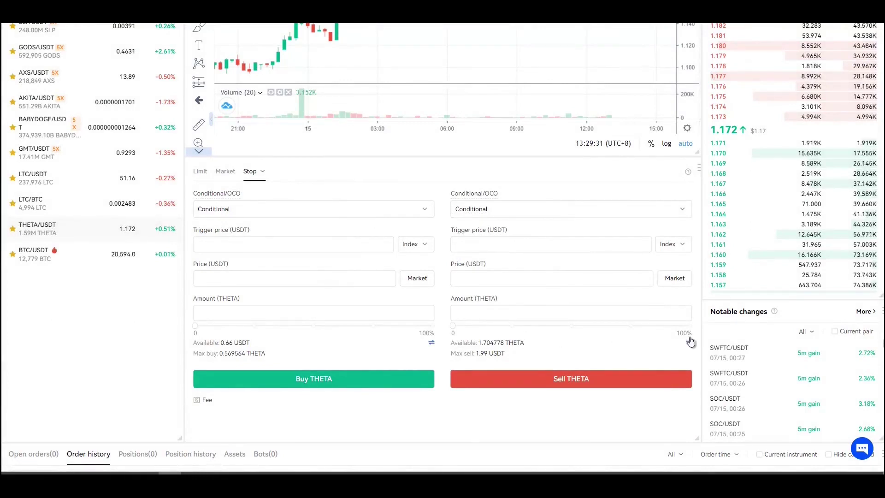
{"action": "left_click", "coordinate": [469, 244]}
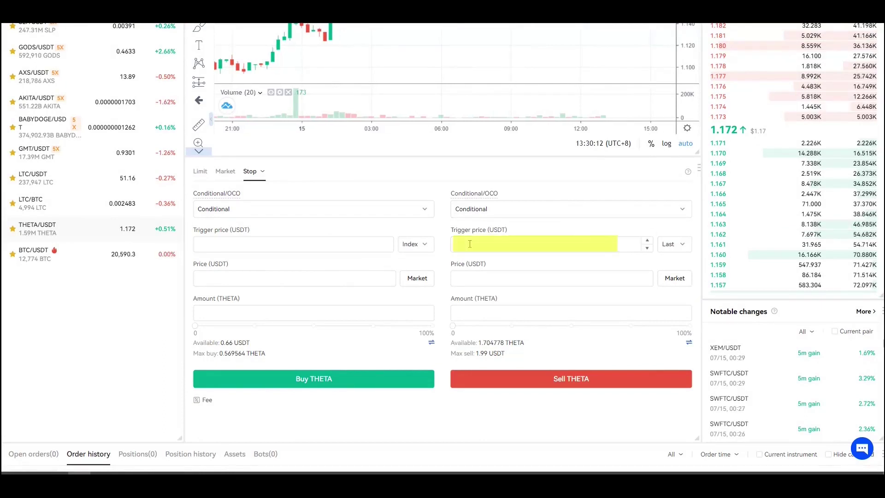
{"action": "type", "text": "1.15"}
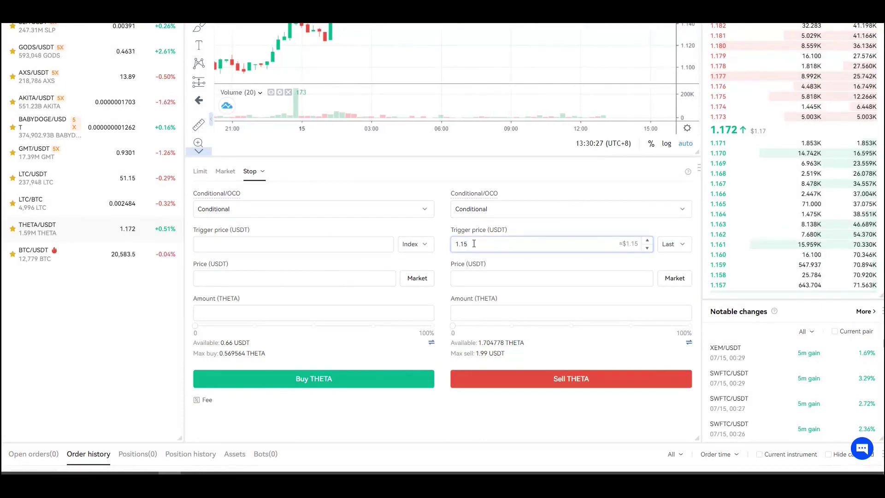
{"action": "left_click", "coordinate": [491, 277]}
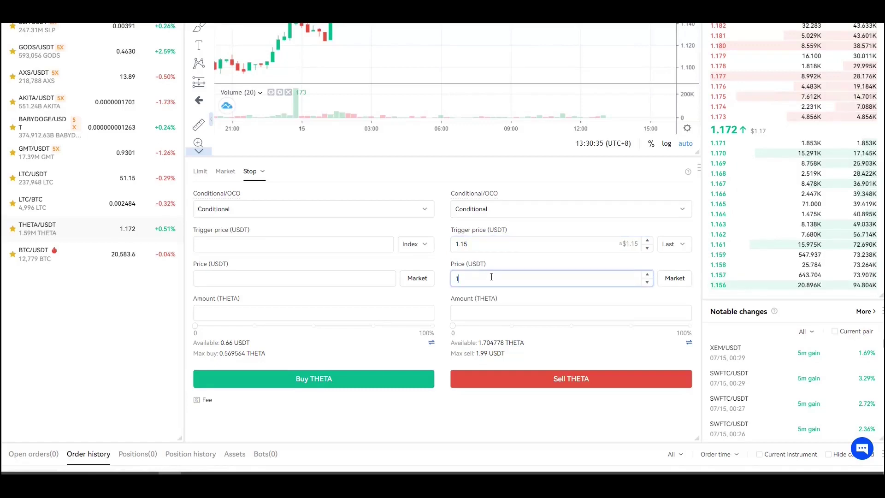
{"action": "type", "text": "1.14"}
{"action": "key", "text": "BackSpace"}
{"action": "left_click_drag", "start_coordinate": [453, 325], "coordinate": [694, 328]}
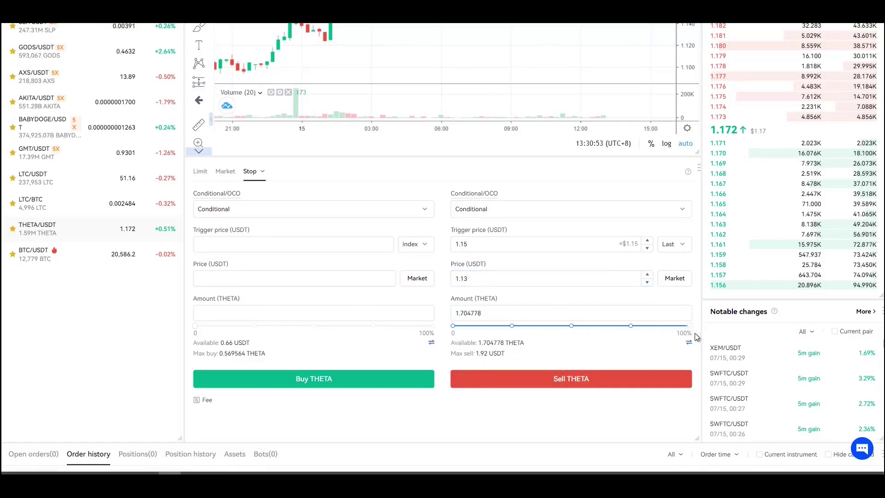
{"action": "left_click", "coordinate": [583, 380]}
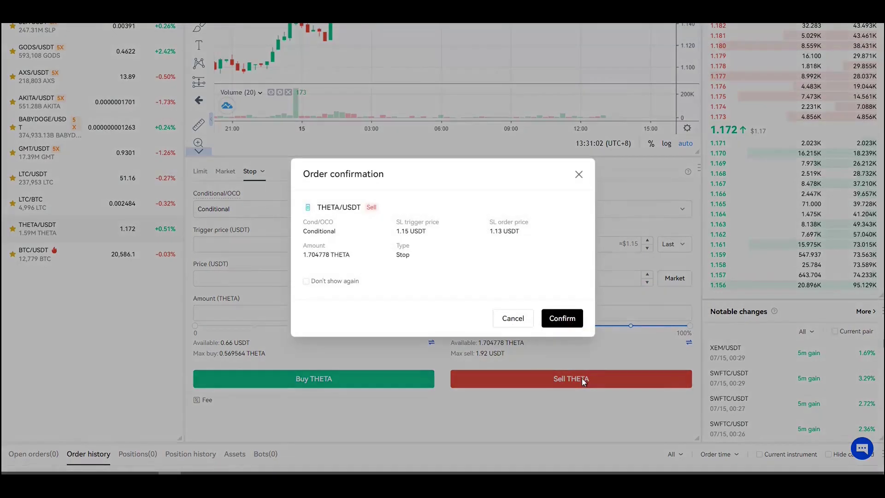
{"action": "left_click", "coordinate": [563, 319]}
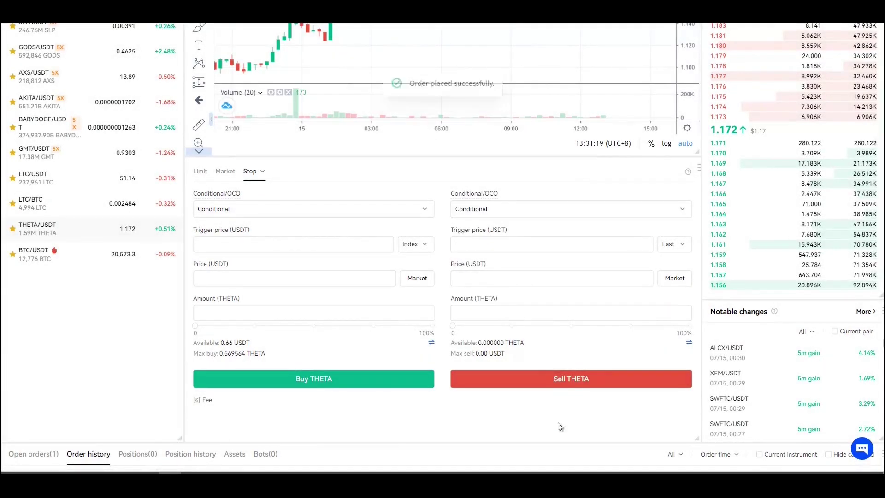
Under Open orders, Stop(1), cancel the THETA/USDT stop-loss sell at trigger 1.15
{"action": "scroll", "coordinate": [559, 426], "scroll_direction": "down", "scroll_amount": 3}
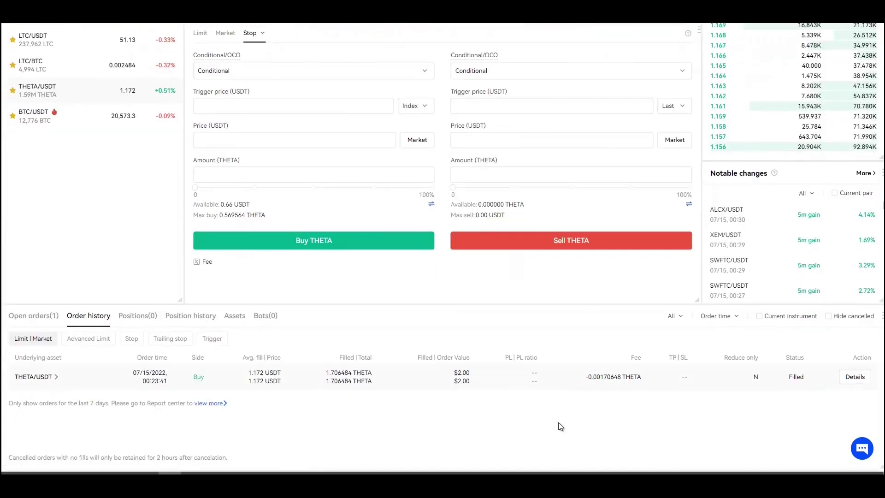
{"action": "left_click", "coordinate": [23, 317]}
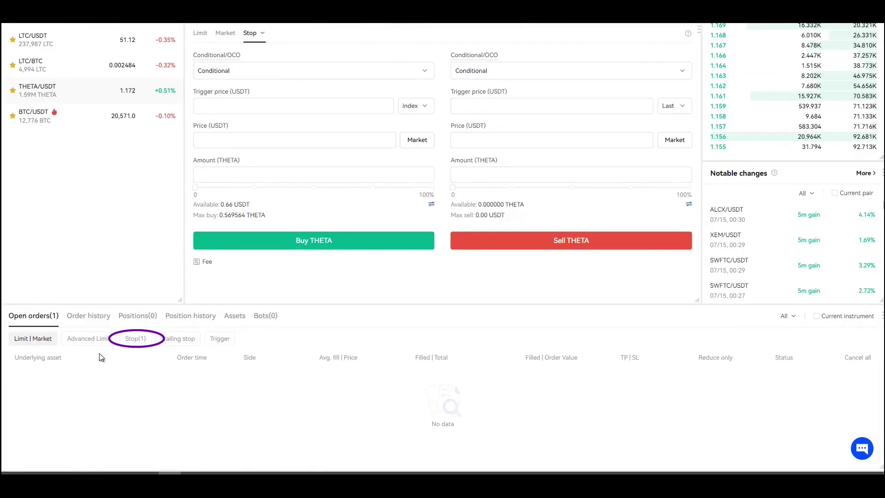
{"action": "left_click", "coordinate": [136, 339]}
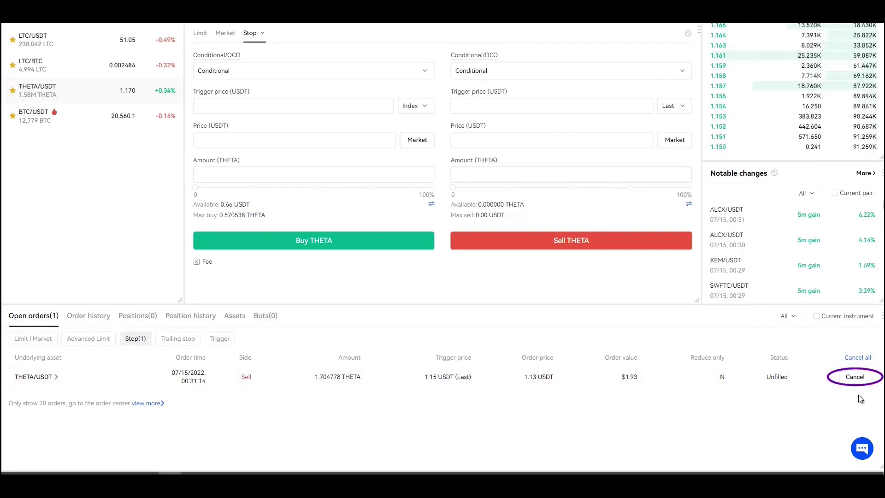
{"action": "left_click", "coordinate": [856, 382]}
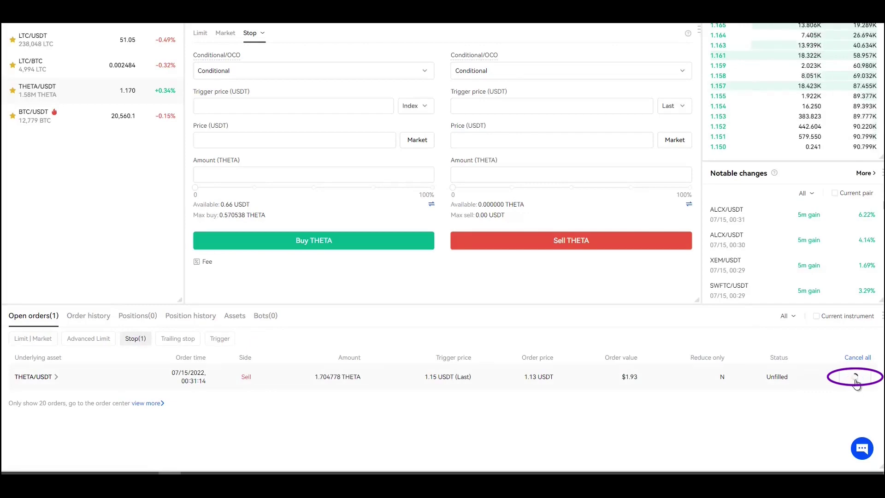